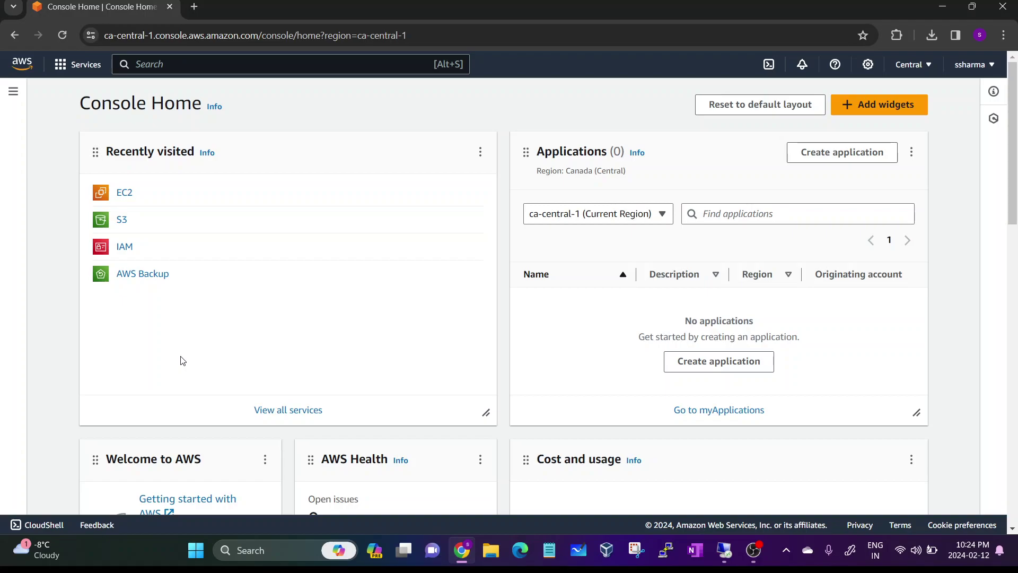
- Open the EC2 volumes list and examine the existing volume's type, availability zone and volume state
left_click(126, 195)
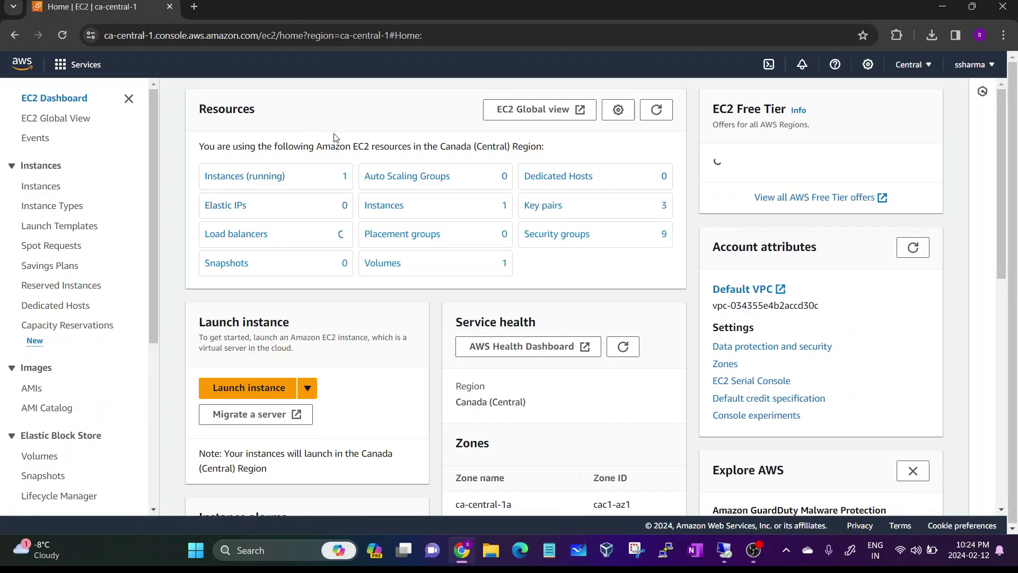
scroll(77, 233, "down", 5)
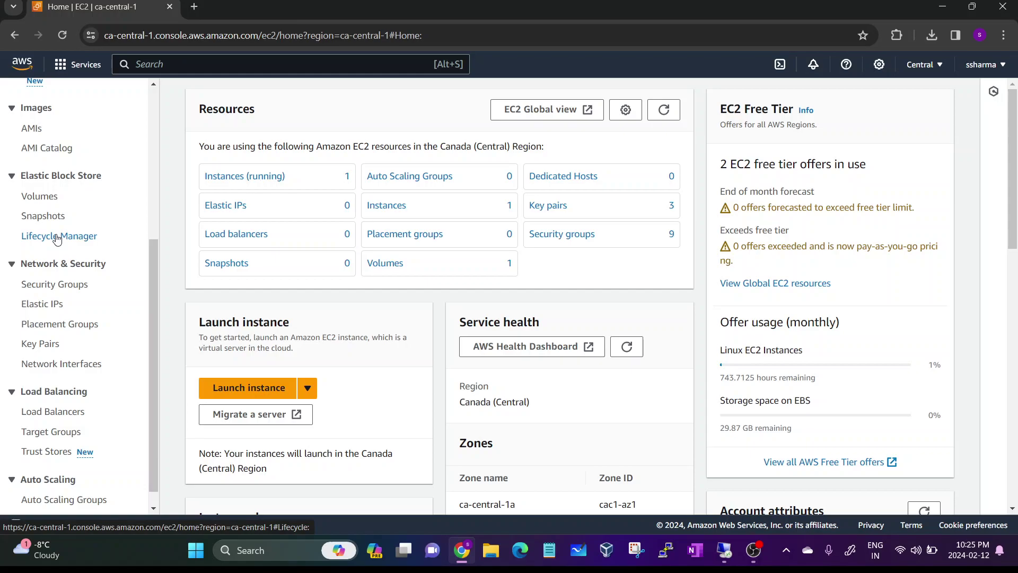
left_click(43, 198)
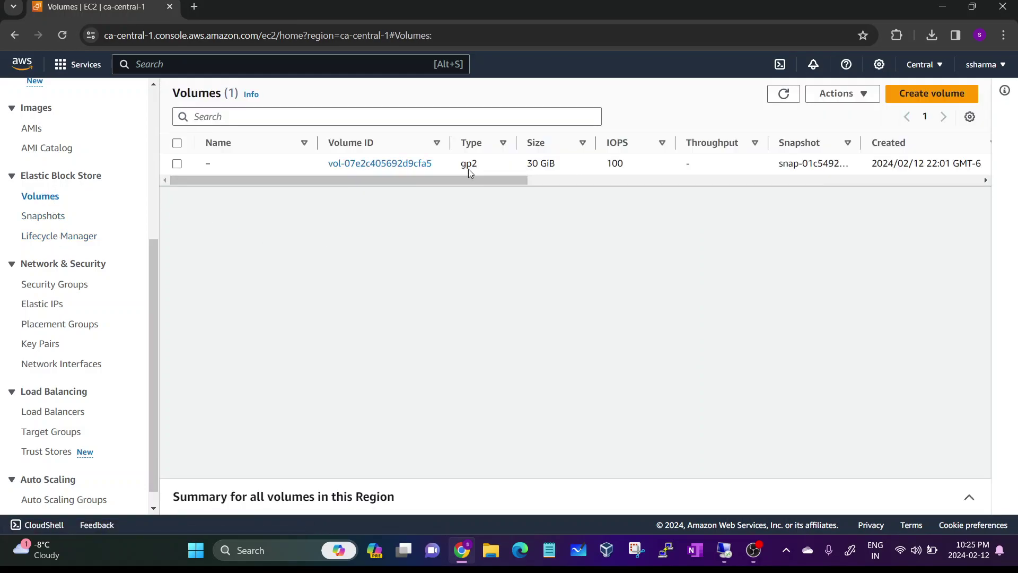
left_click_drag(485, 165, 460, 165)
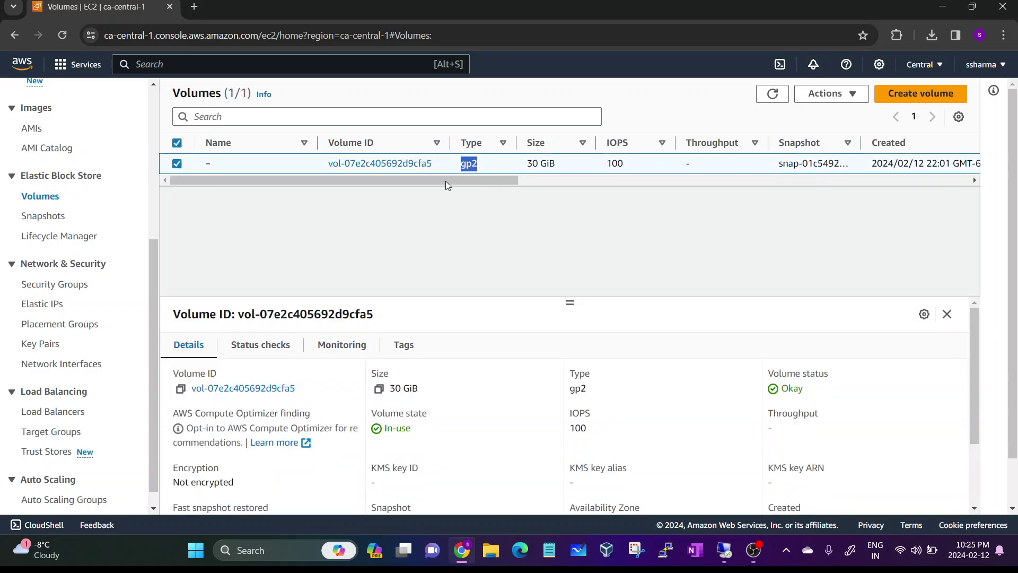
left_click_drag(433, 183, 602, 214)
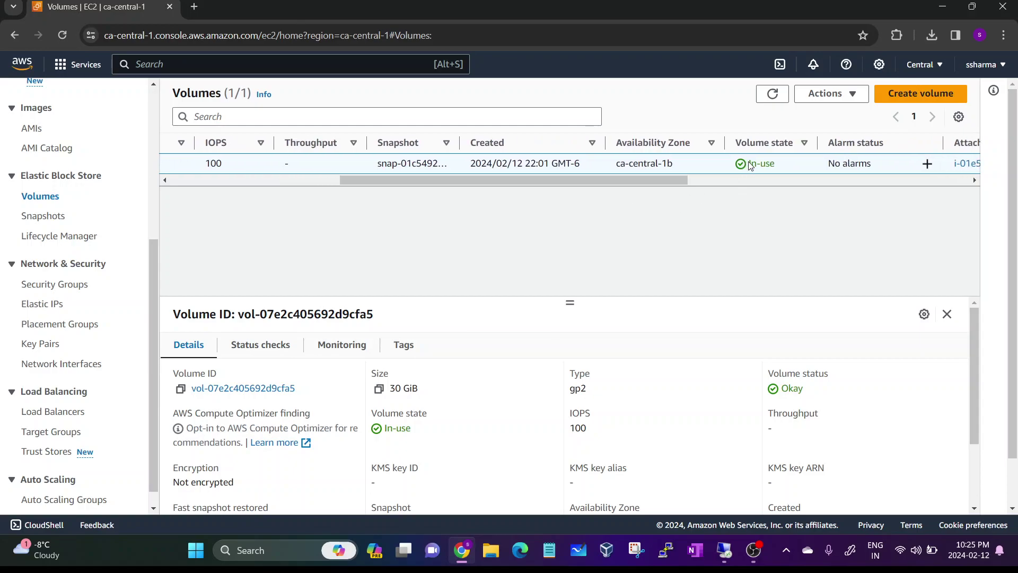
left_click_drag(748, 164, 775, 164)
left_click_drag(673, 177, 458, 208)
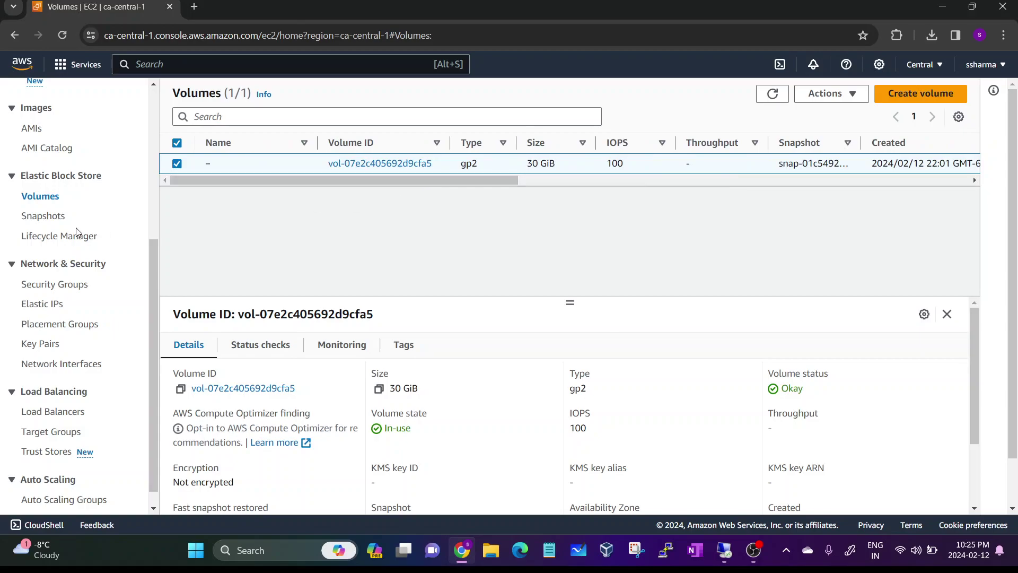
- Open the EC2 instances list and widen its Name column to fit the full instance name
scroll(77, 231, "up", 5)
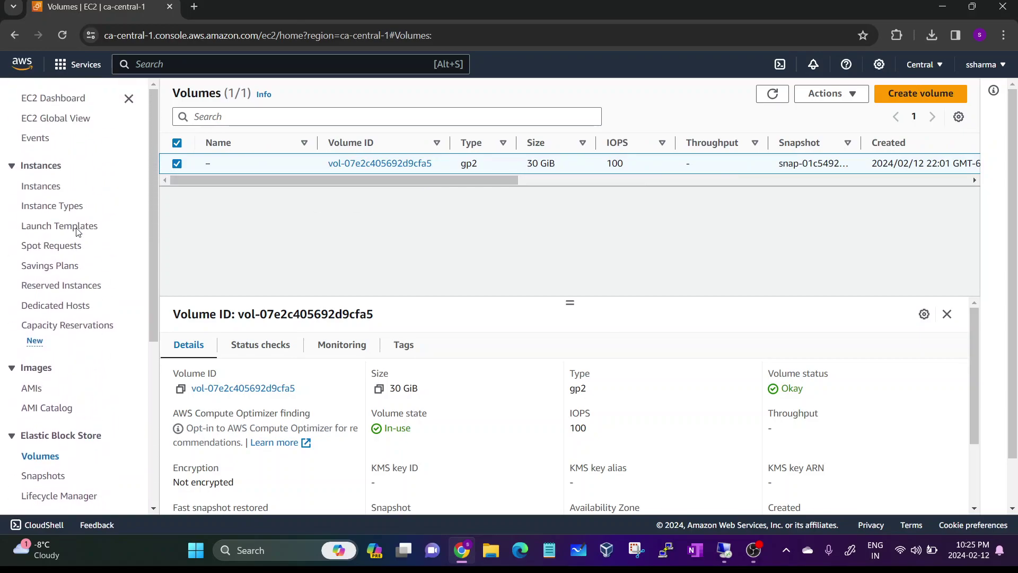
left_click(50, 192)
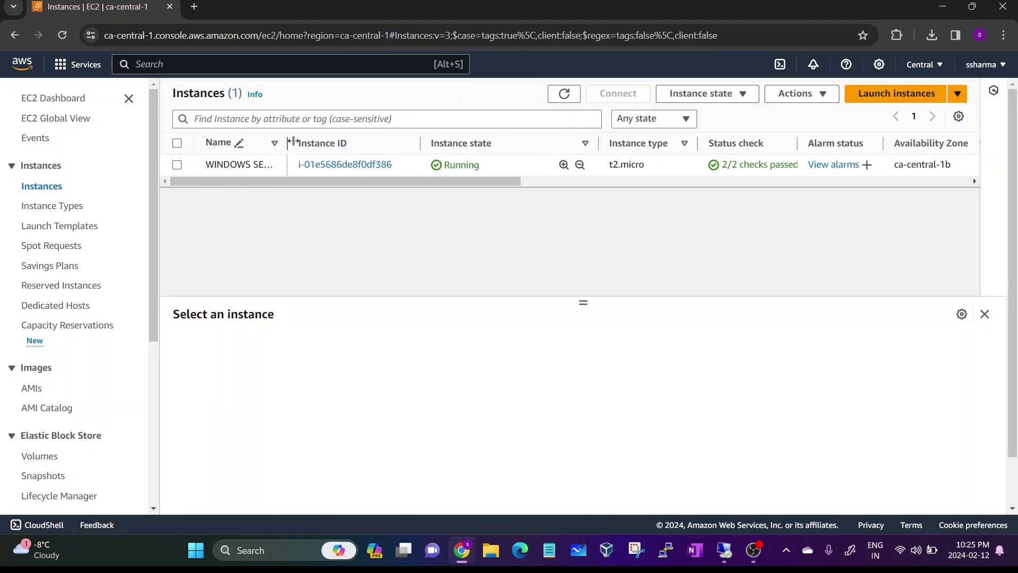
left_click_drag(290, 142, 337, 144)
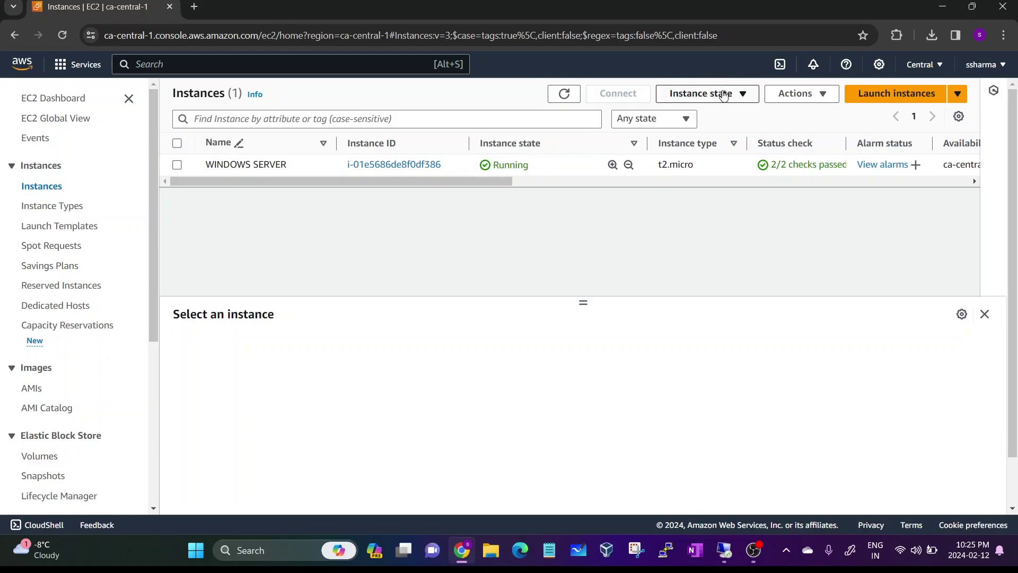
- Review the default storage configuration of a Windows image in the instance launch form, and return to the instances list without launching
left_click(724, 94)
left_click(888, 96)
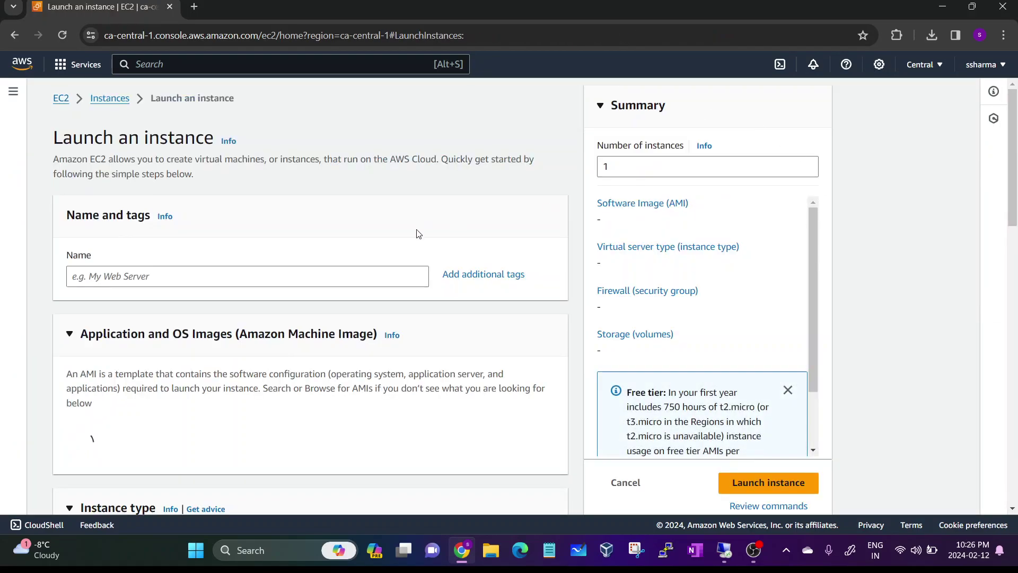
scroll(221, 236, "down", 3)
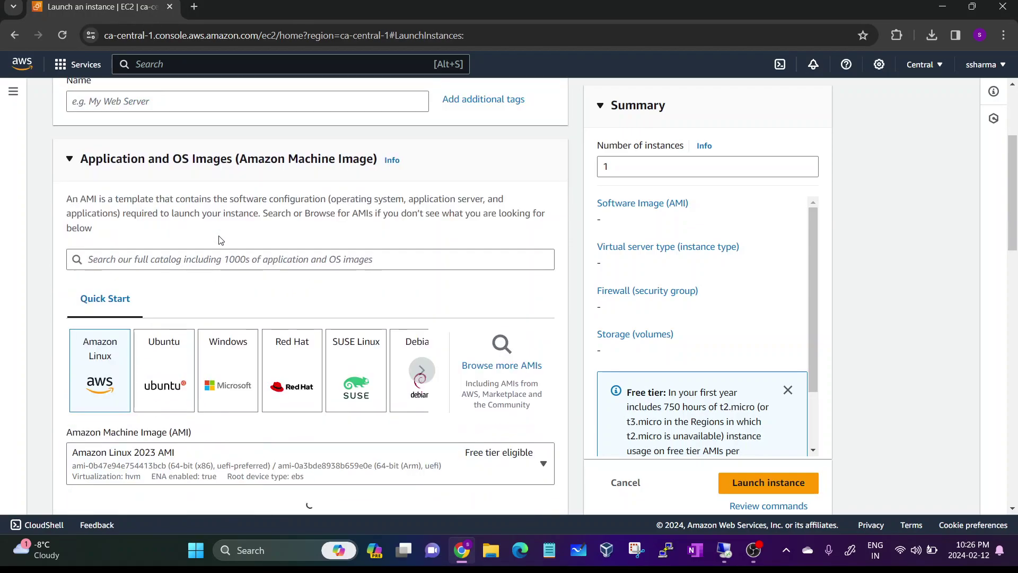
scroll(221, 241, "down", 2)
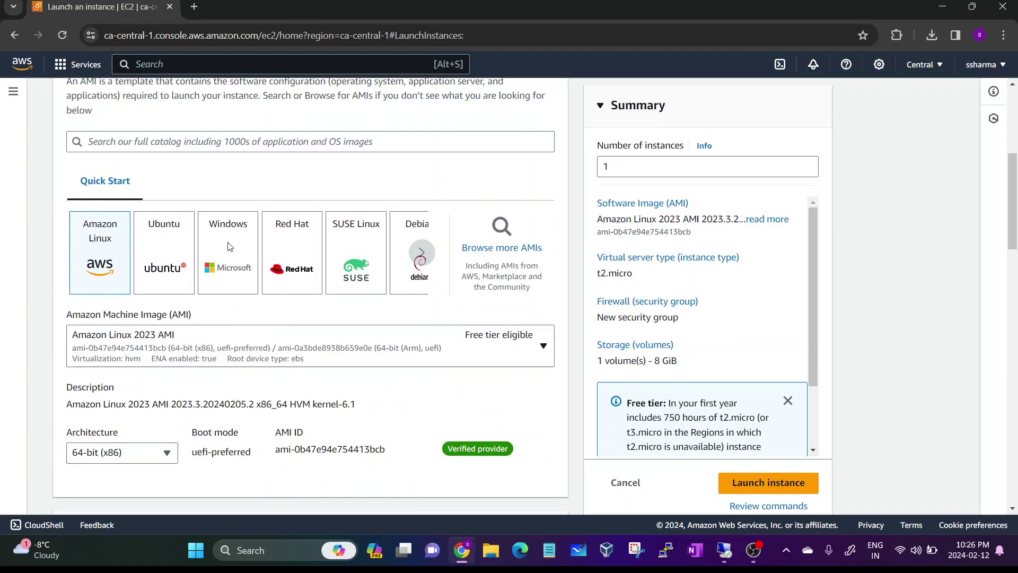
left_click(227, 270)
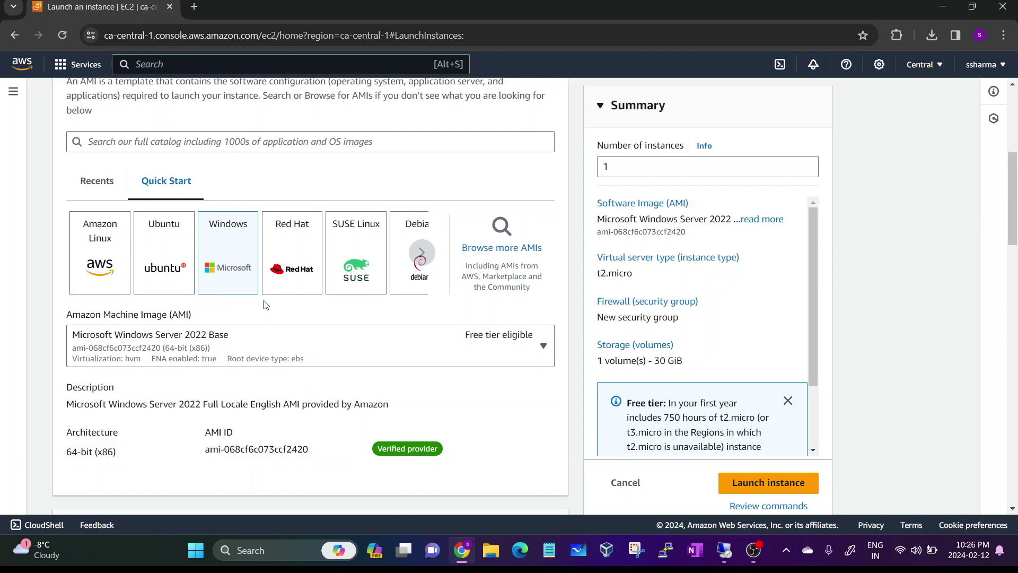
scroll(265, 304, "down", 10)
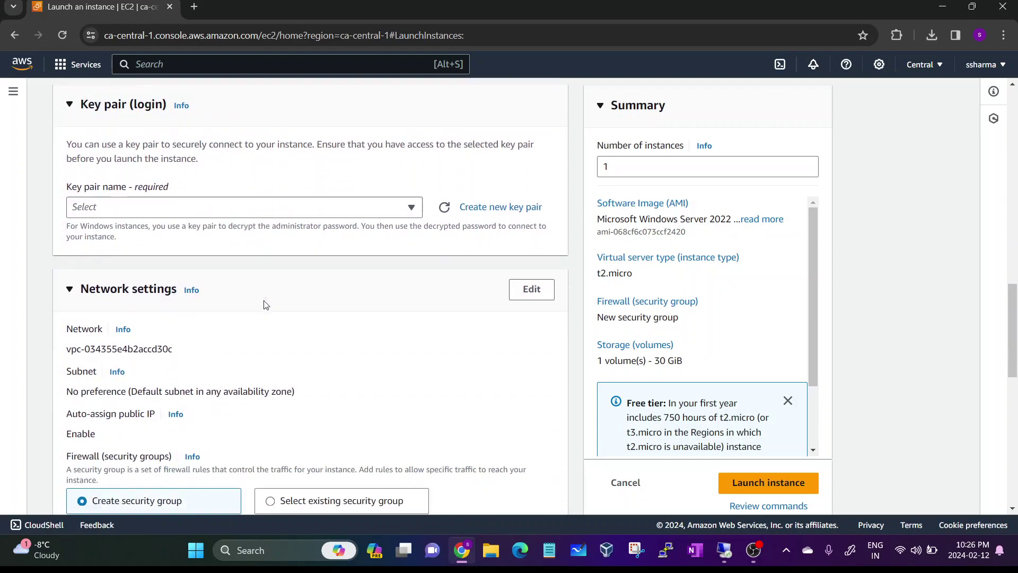
scroll(266, 304, "down", 8)
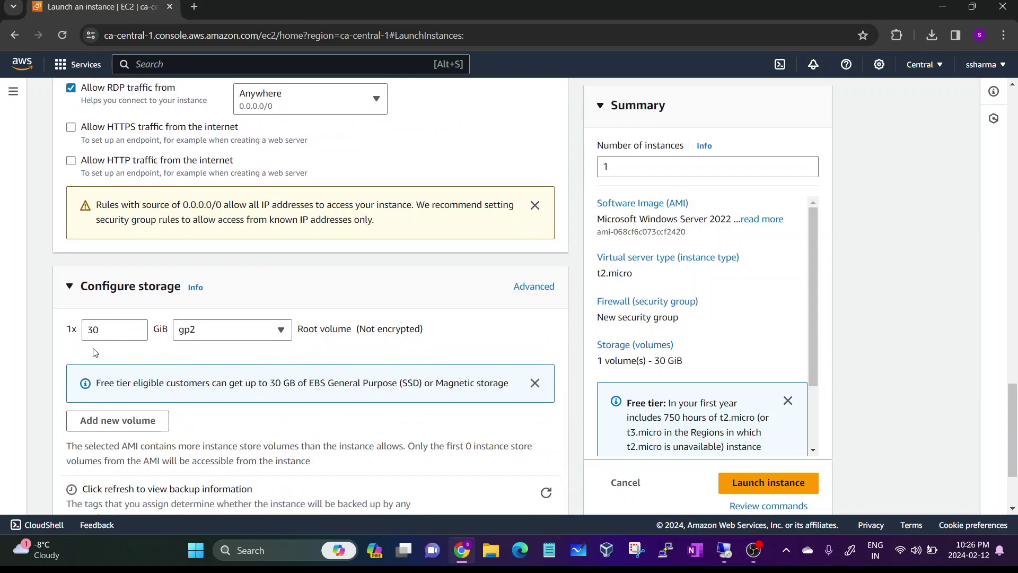
scroll(203, 339, "down", 2)
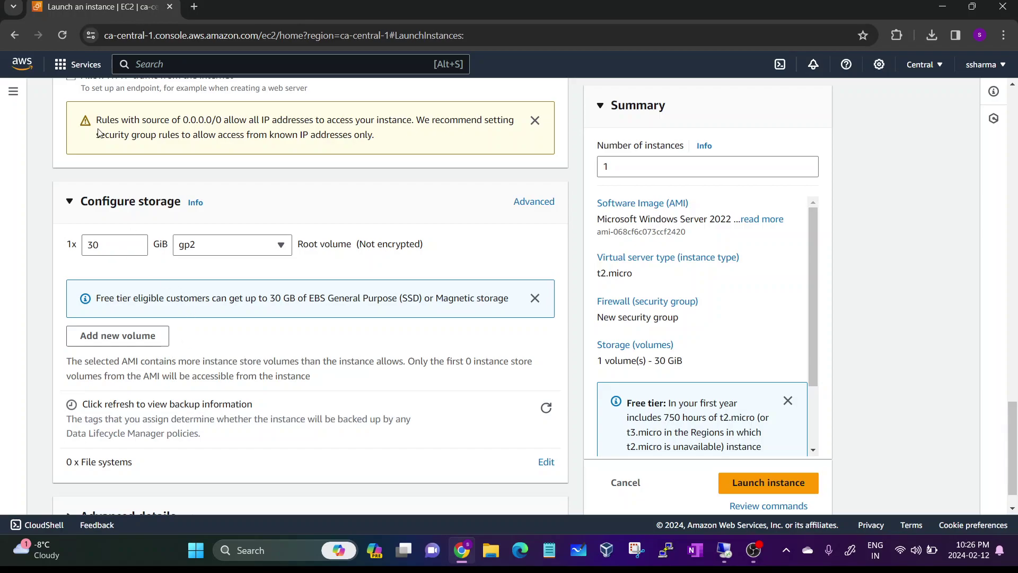
left_click(16, 35)
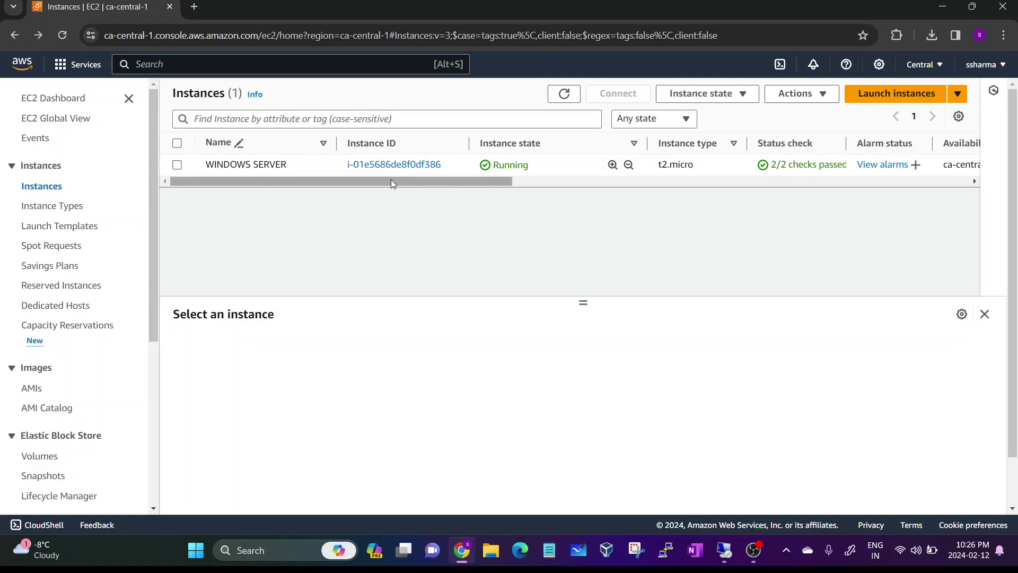
- Switch to the Windows server's remote desktop session, examine Disk 0 and the C: volume in Disk Management, and return to the browser
left_click(722, 553)
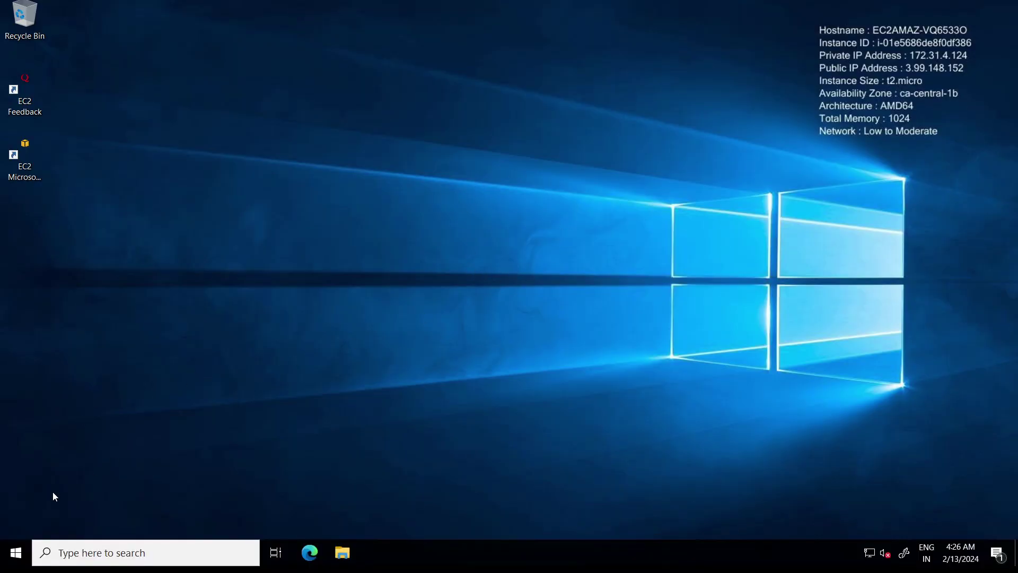
right_click(16, 551)
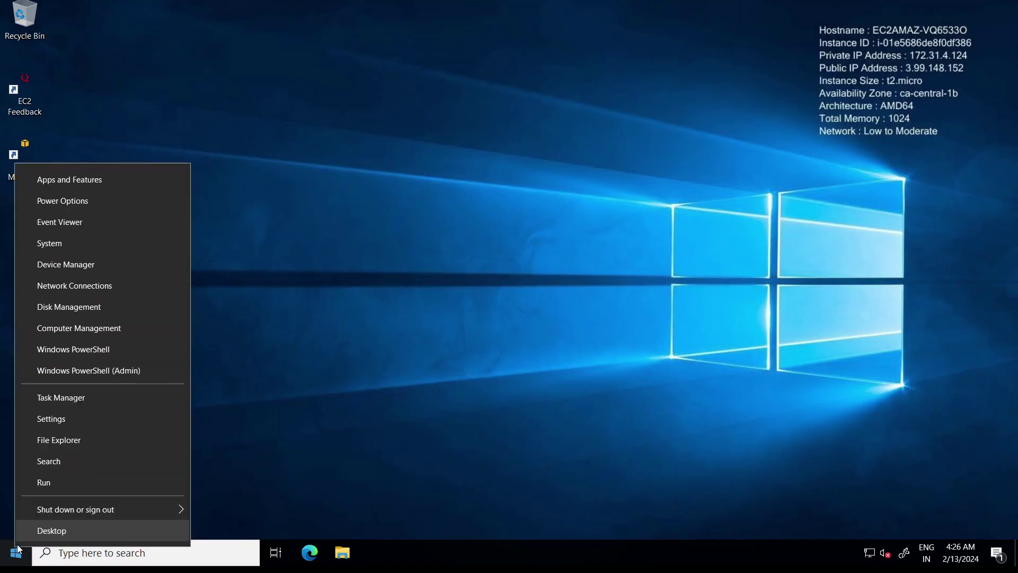
left_click(69, 307)
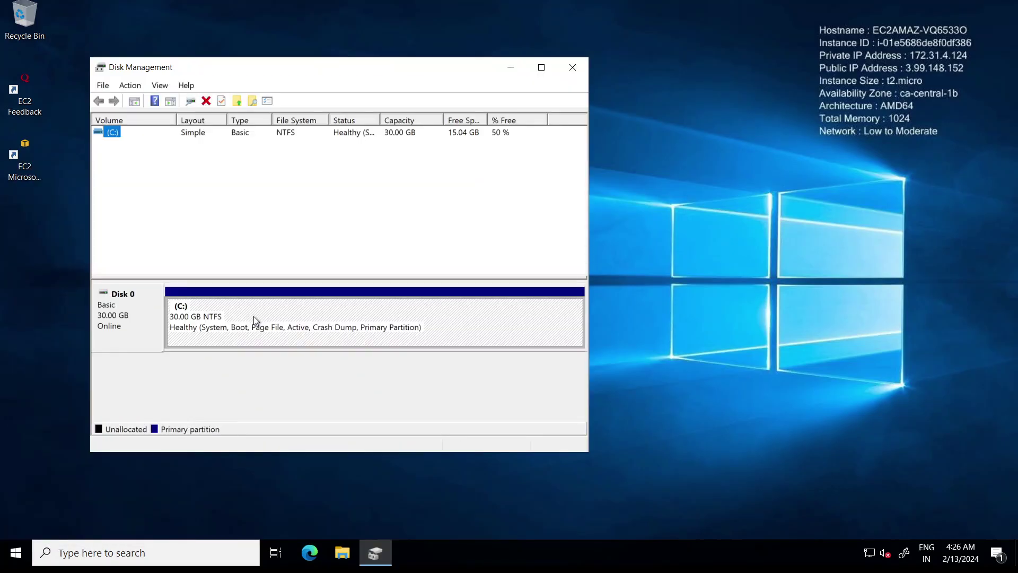
left_click(101, 317)
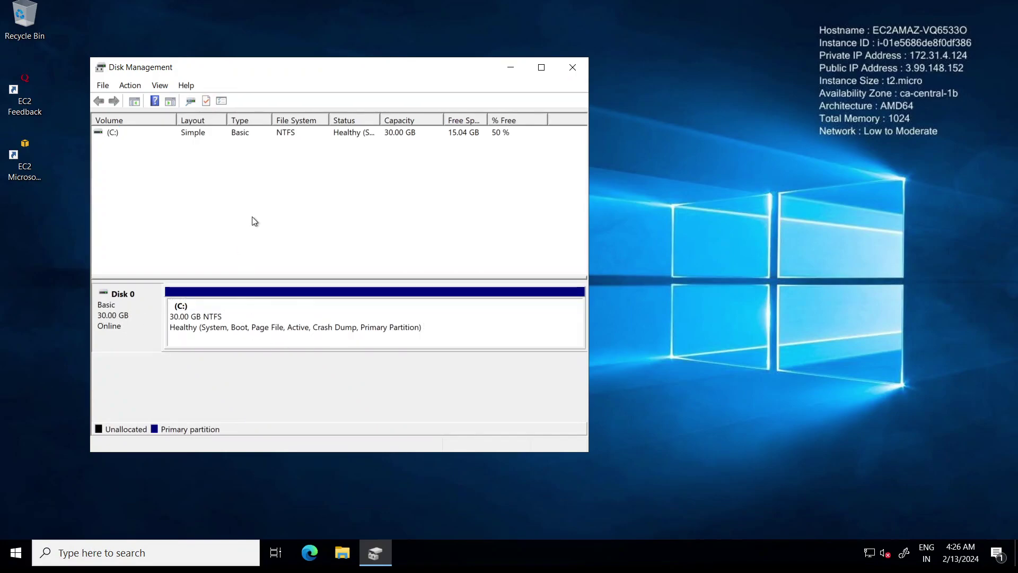
left_click(203, 138)
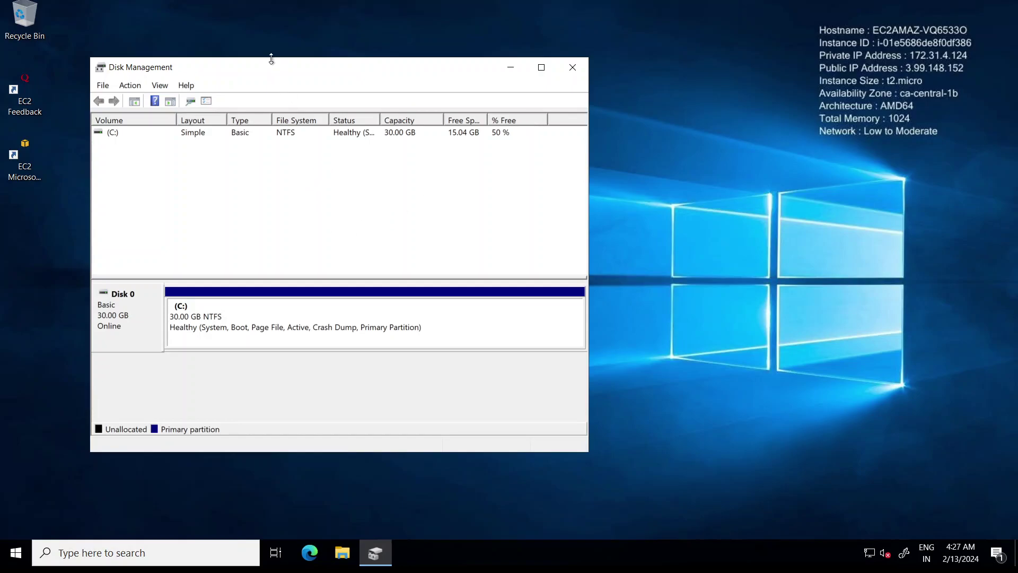
left_click_drag(268, 73, 326, 78)
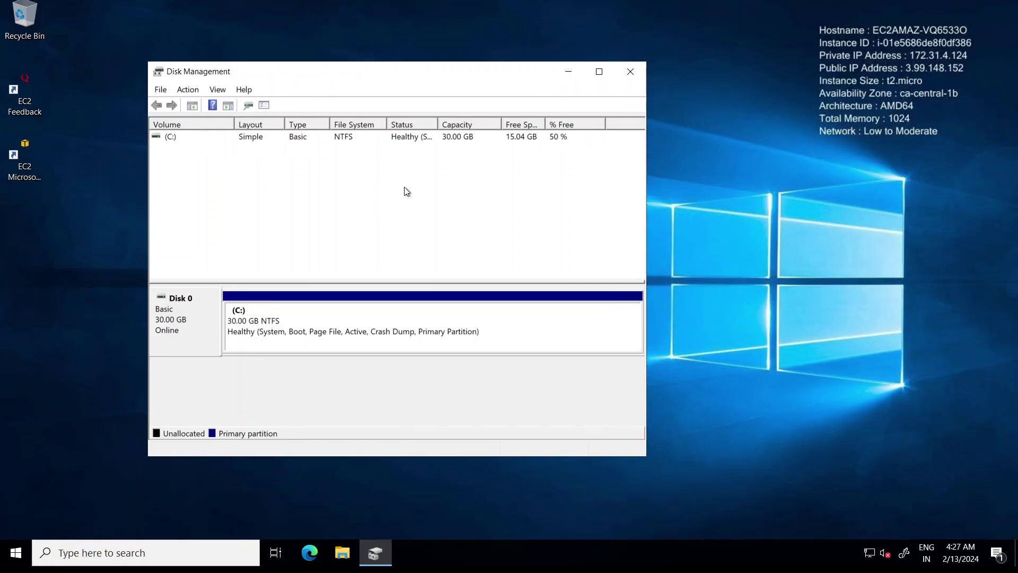
mouse_move(537, 4)
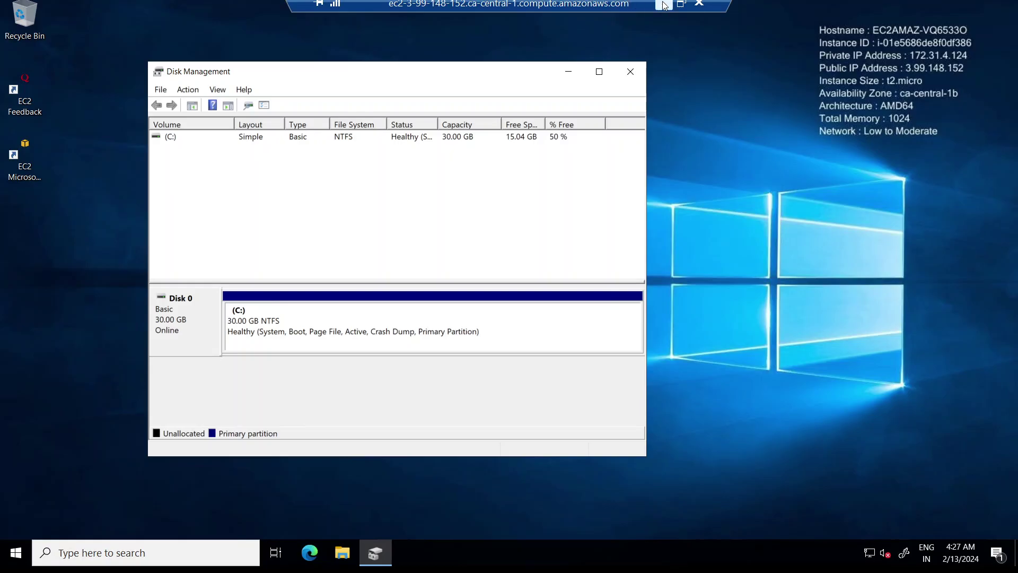
left_click(664, 5)
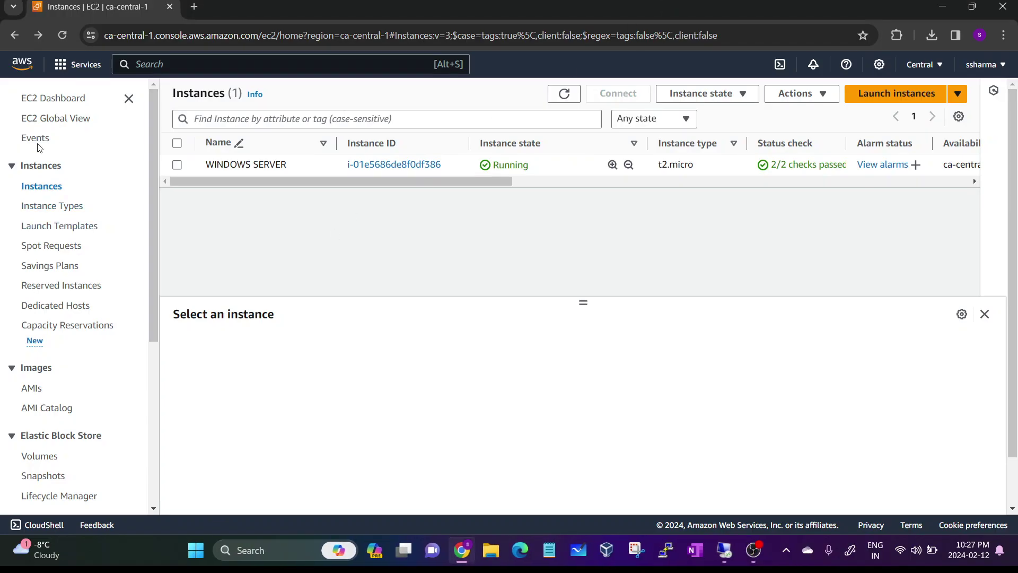
- Start creating a new EBS volume from the volumes list with General Purpose SSD (gp3) as the volume type
scroll(51, 271, "down", 5)
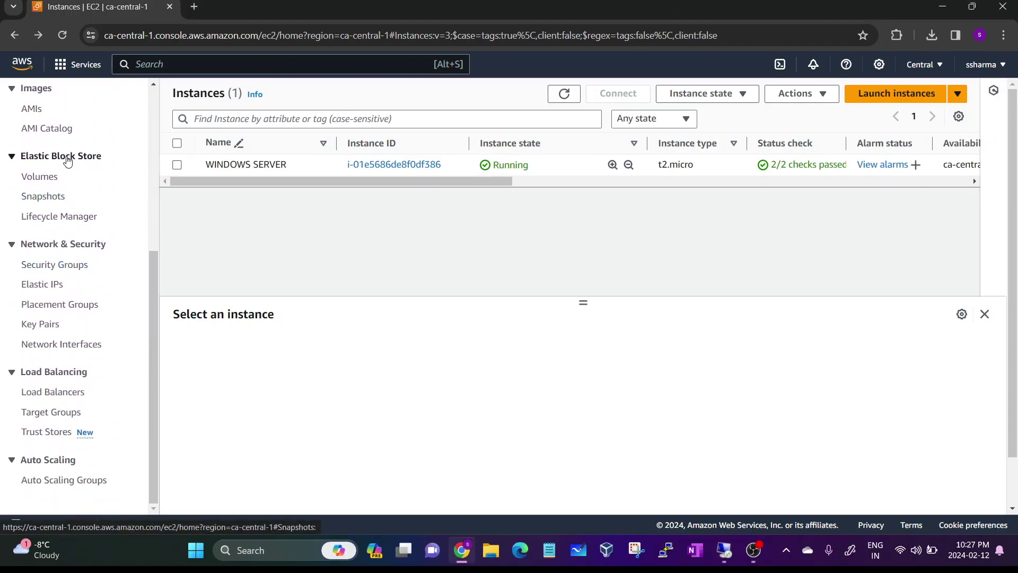
left_click(44, 177)
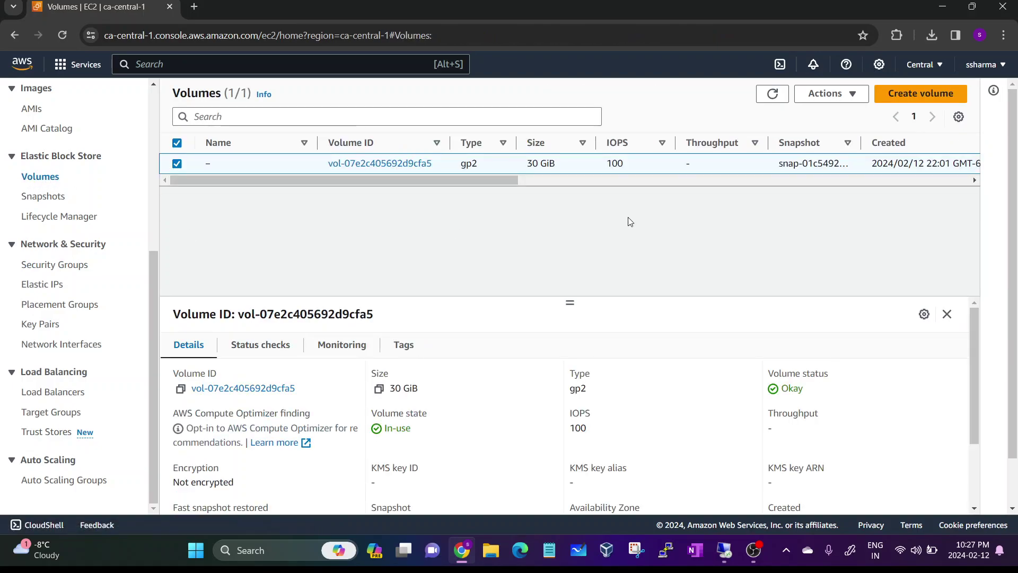
left_click(905, 94)
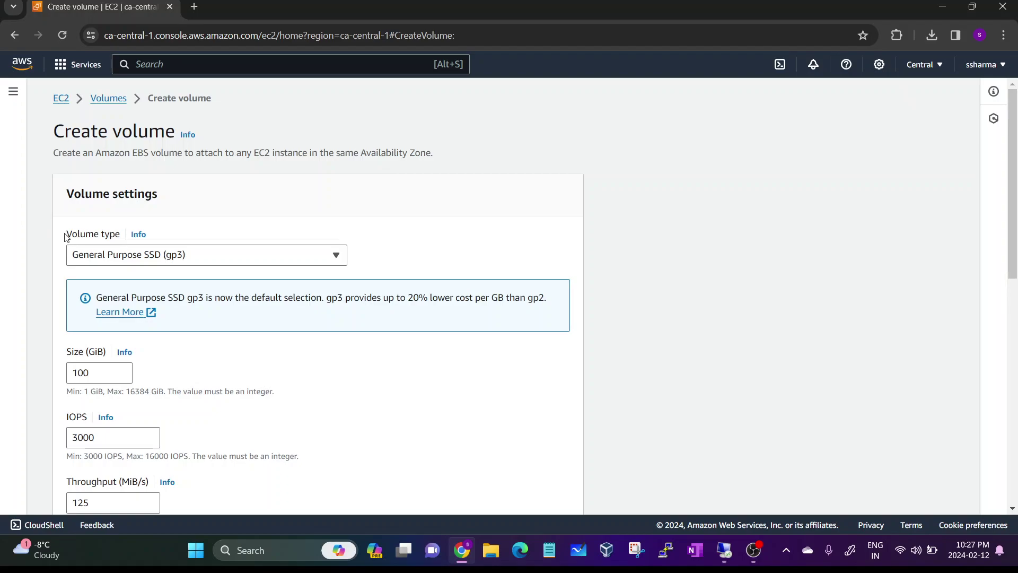
left_click_drag(80, 237, 117, 238)
left_click(118, 239)
left_click(237, 257)
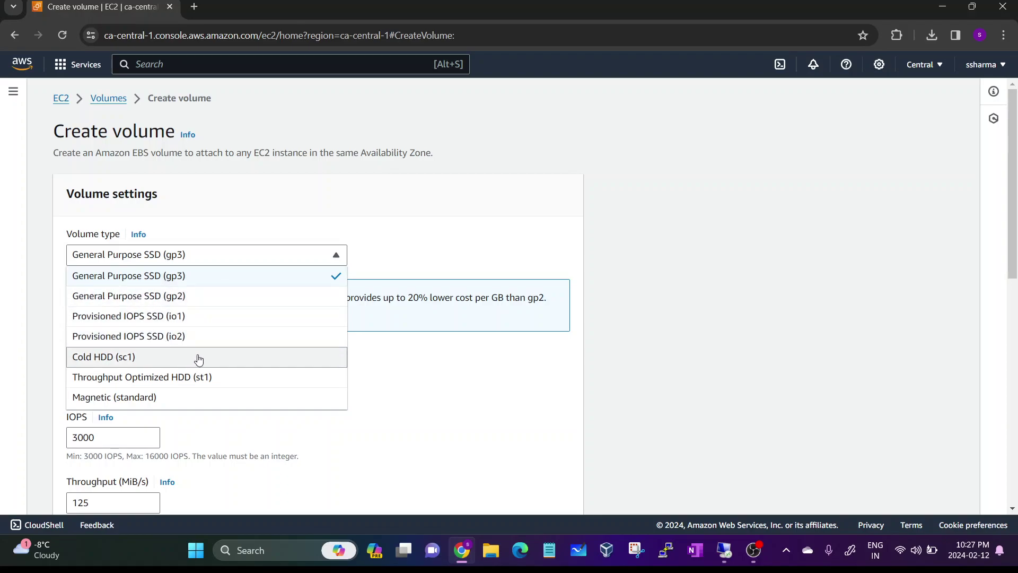
left_click(178, 280)
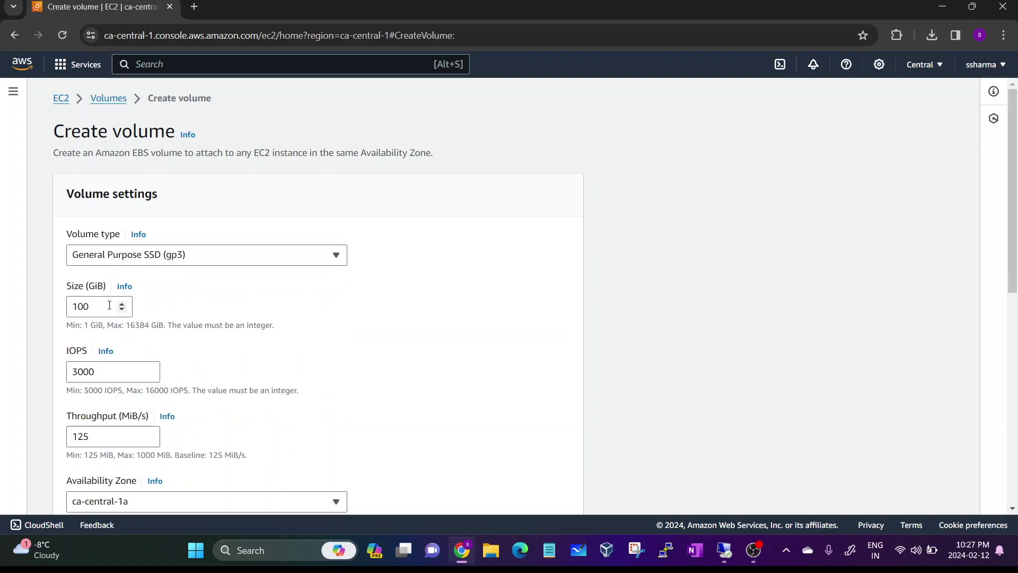
- Set the new volume's size to 15 GiB
left_click_drag(108, 305, 71, 302)
key("BackSpace")
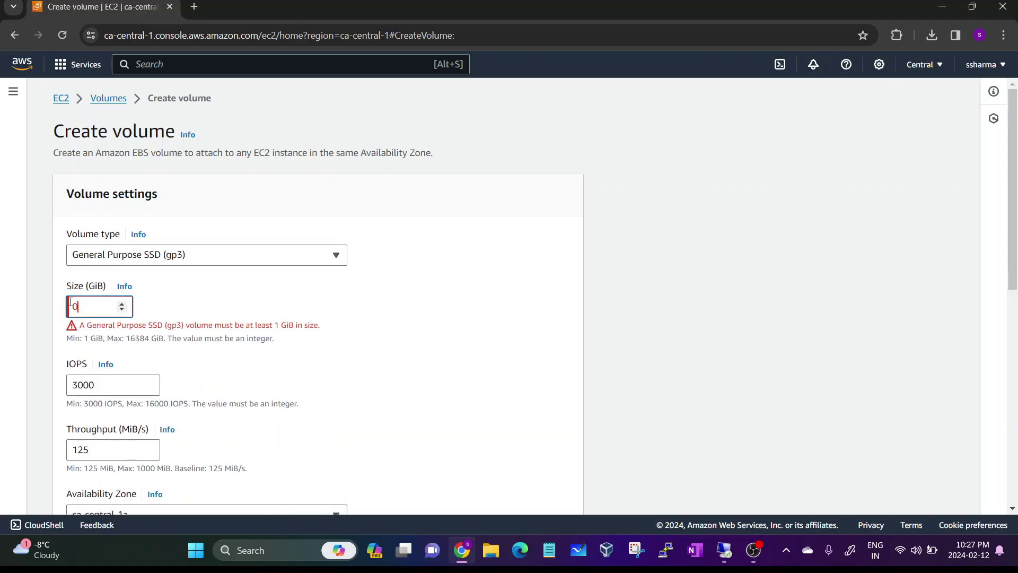
type("15")
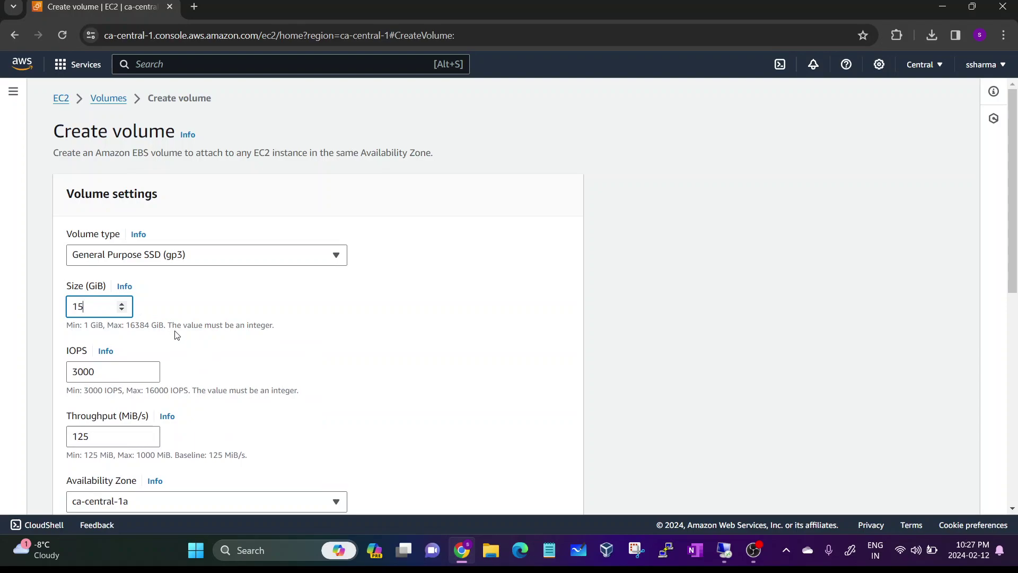
scroll(180, 336, "down", 1)
left_click_drag(110, 307, 181, 320)
left_click(89, 316)
left_click(180, 319)
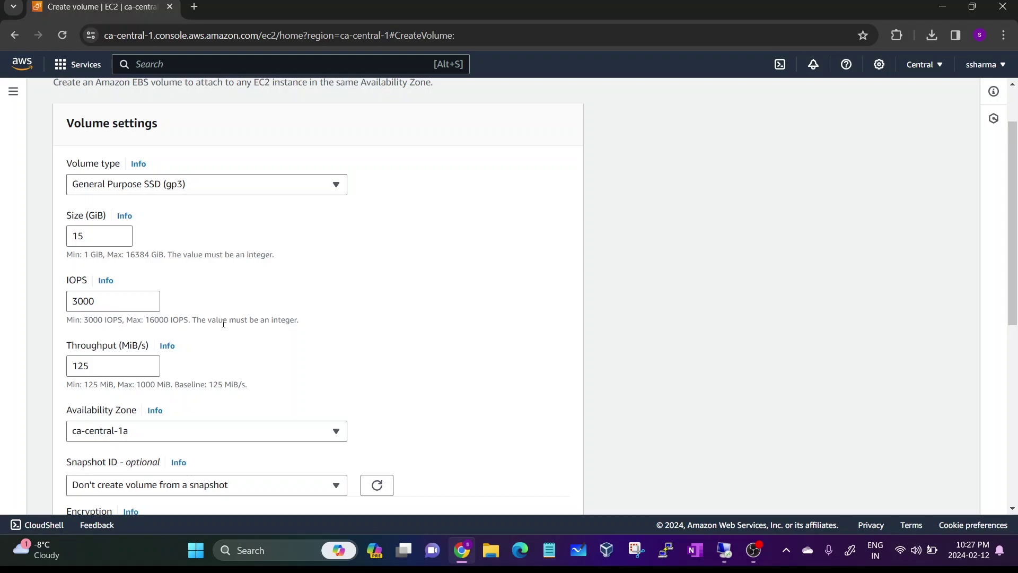
- Review the new volume's IOPS, throughput and snapshot settings, and look through the selectable Availability Zones
scroll(223, 323, "down", 2)
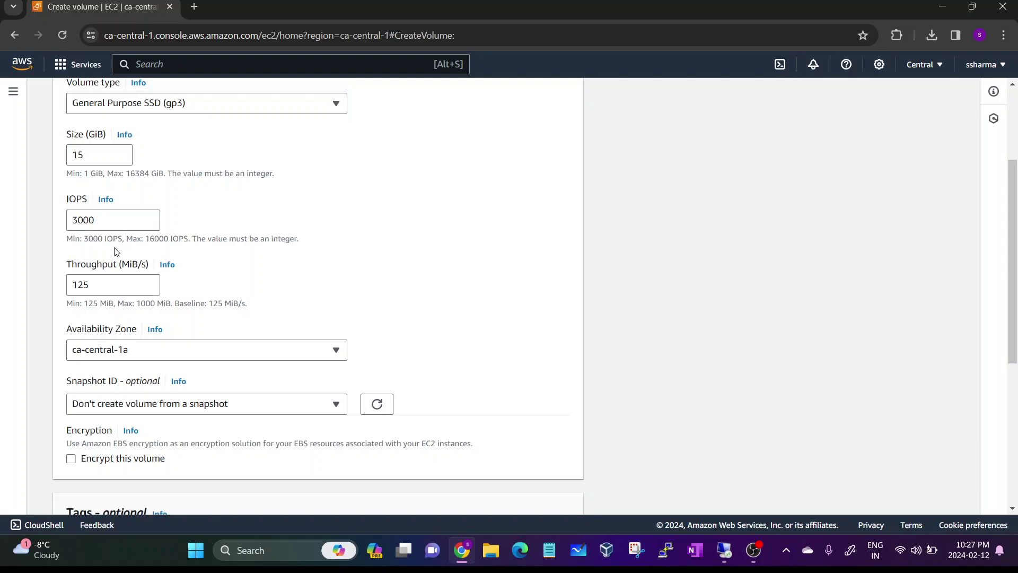
scroll(116, 252, "down", 2)
left_click_drag(68, 239, 131, 242)
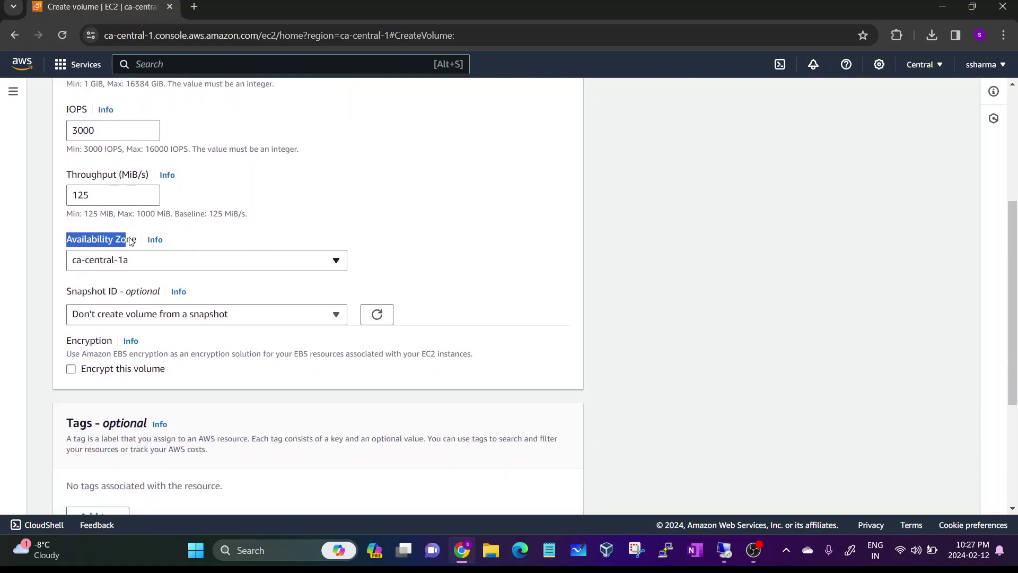
left_click(131, 241)
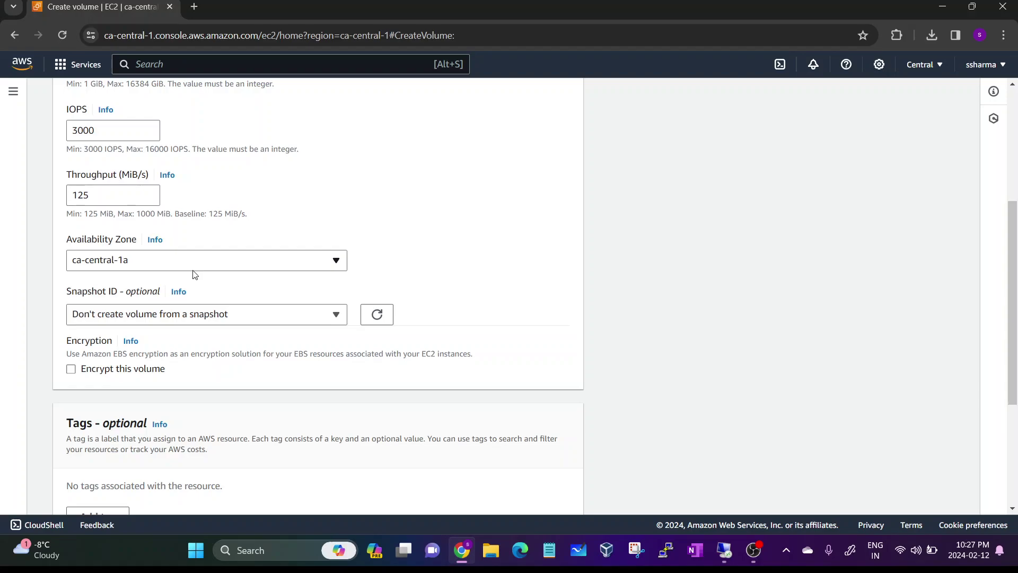
left_click(232, 255)
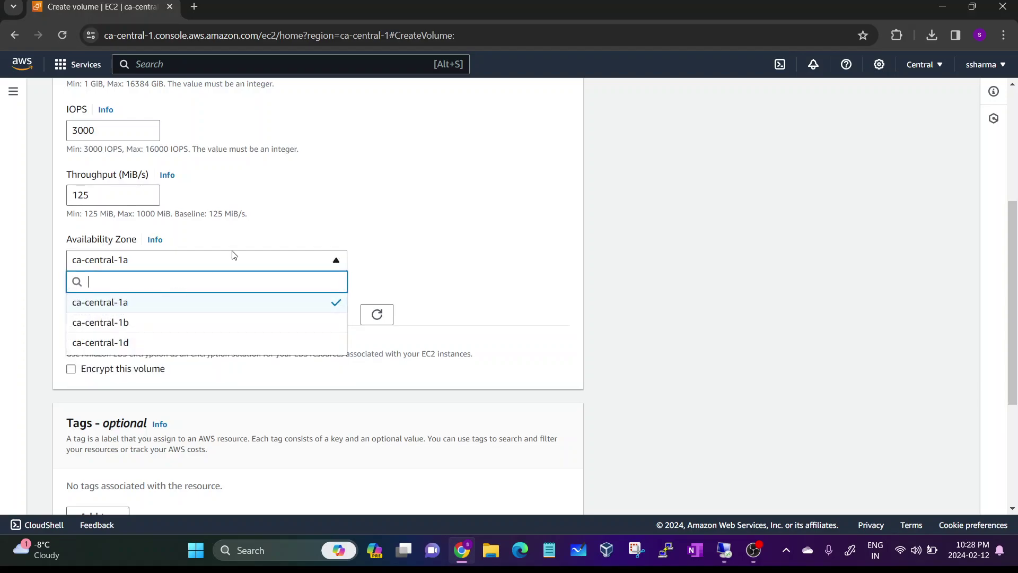
left_click(272, 262)
scroll(332, 276, "down", 1)
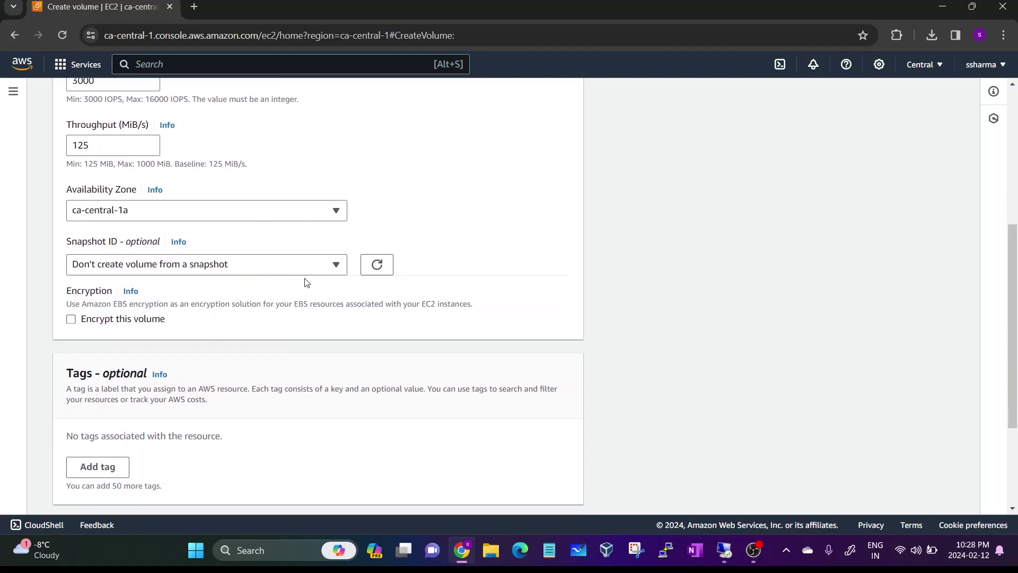
scroll(254, 284, "down", 1)
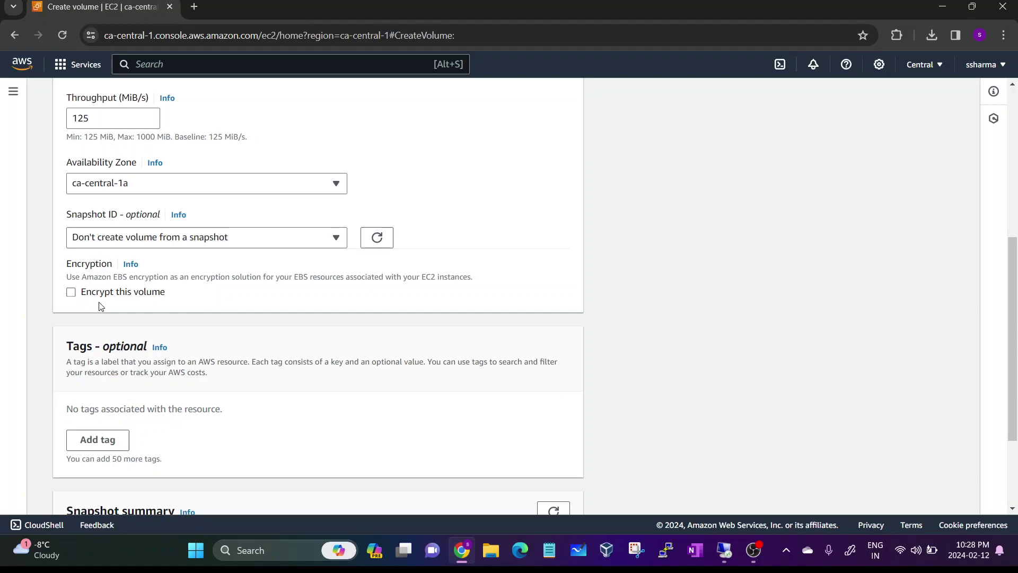
- Look at the KMS key choices for volume encryption, leave encryption off, and examine the tags and snapshot summary sections
left_click(71, 293)
left_click(111, 338)
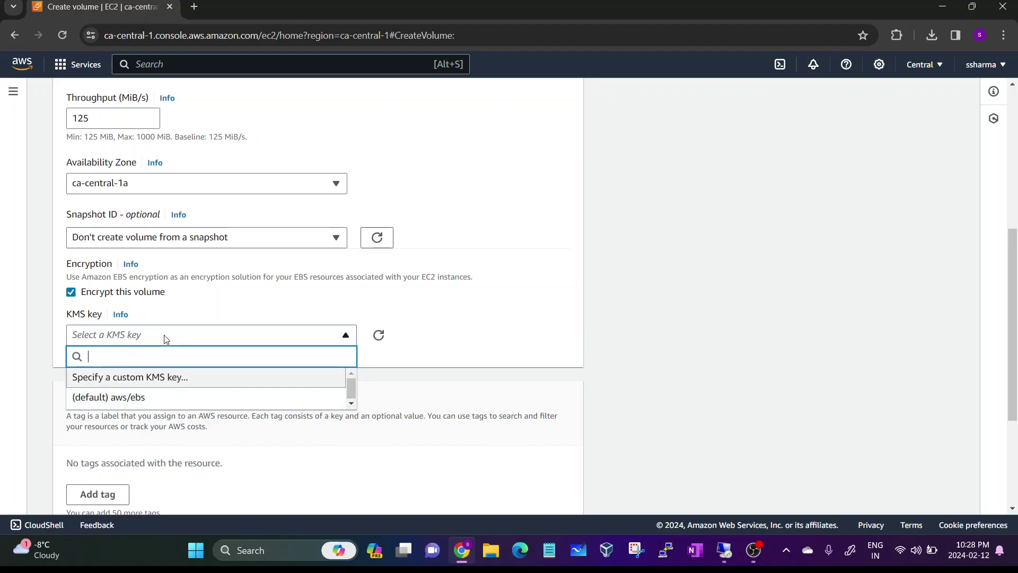
left_click(72, 292)
scroll(107, 331, "down", 3)
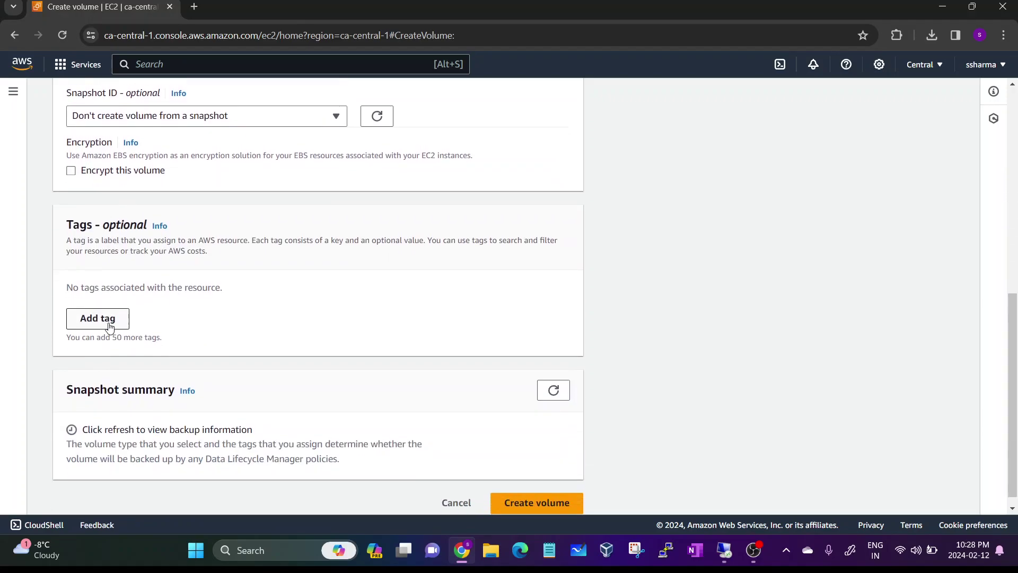
left_click_drag(67, 382, 176, 394)
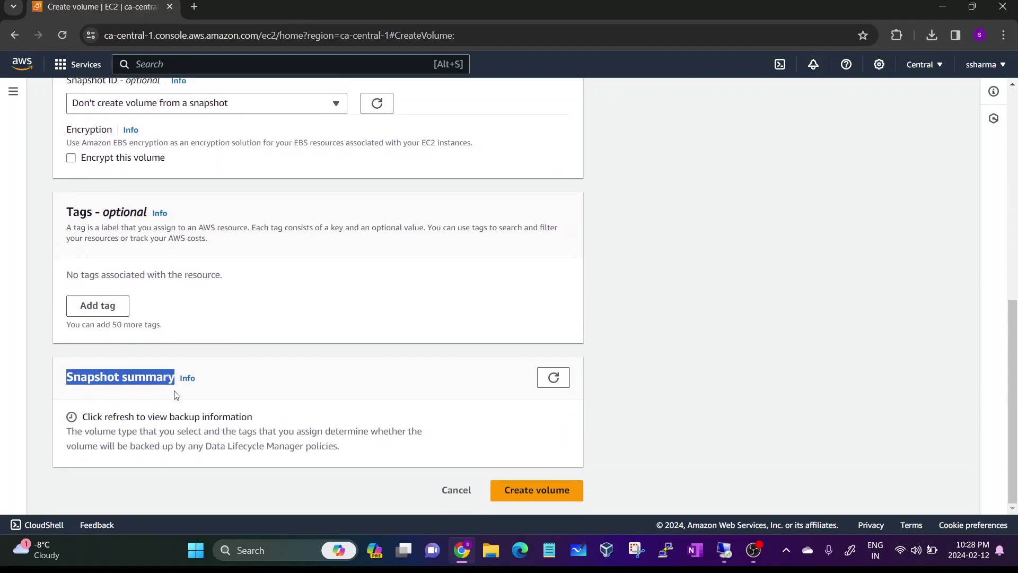
left_click(177, 394)
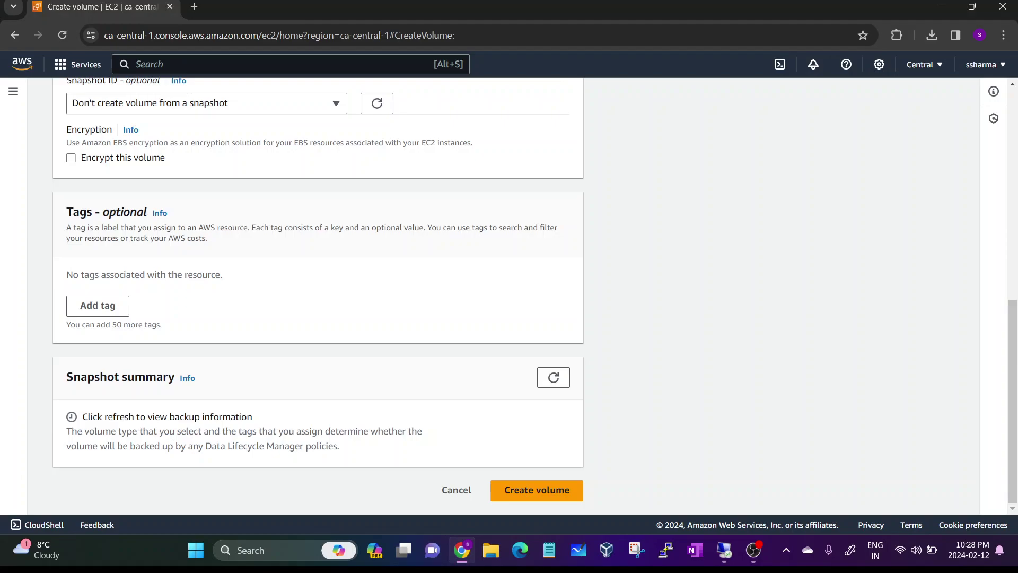
- Try Provisioned IOPS SSD (io2) as the volume type, read the Multi-Attach note by enabling that option, and disable it again
scroll(201, 227, "up", 6)
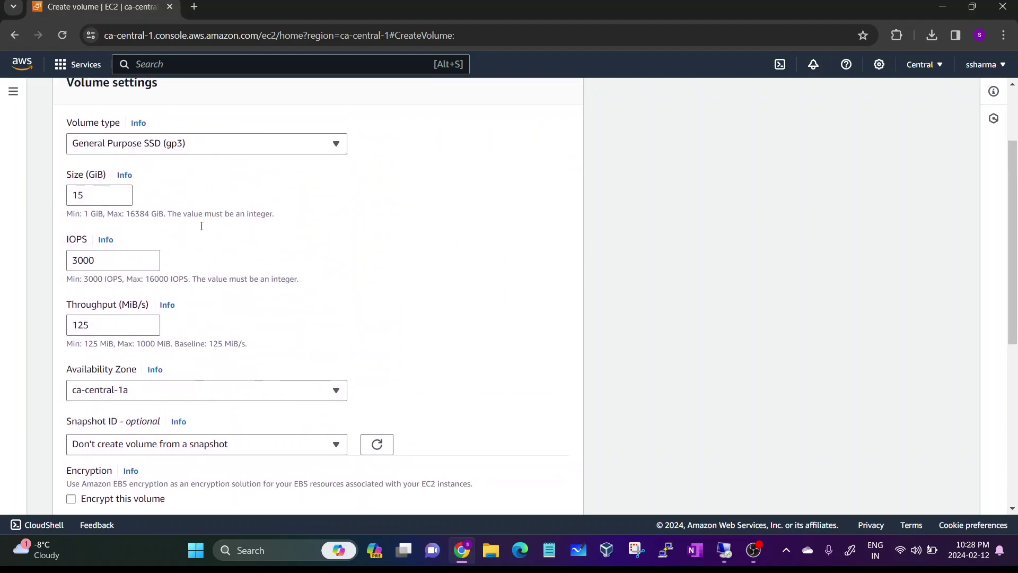
left_click(199, 182)
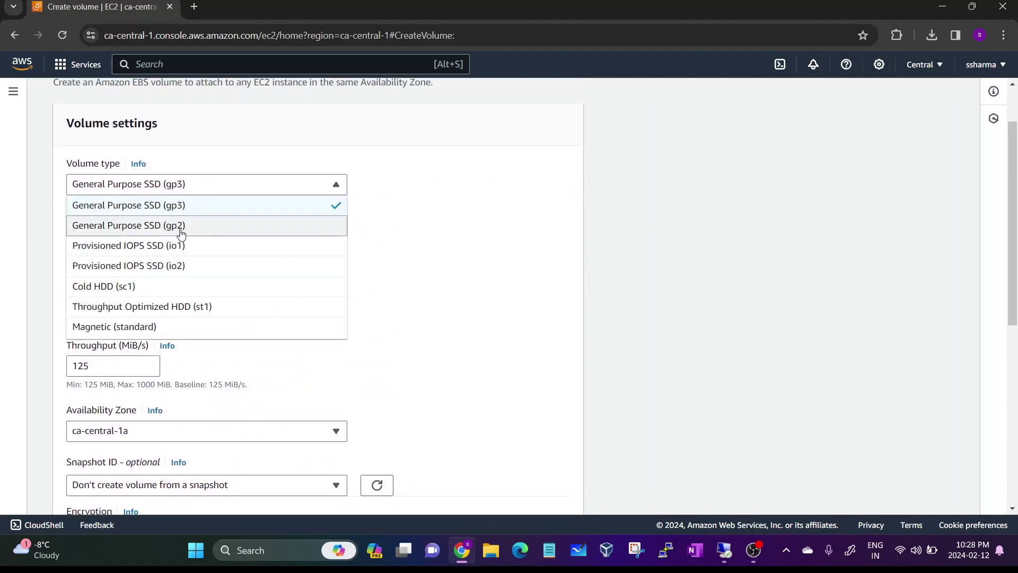
left_click(192, 273)
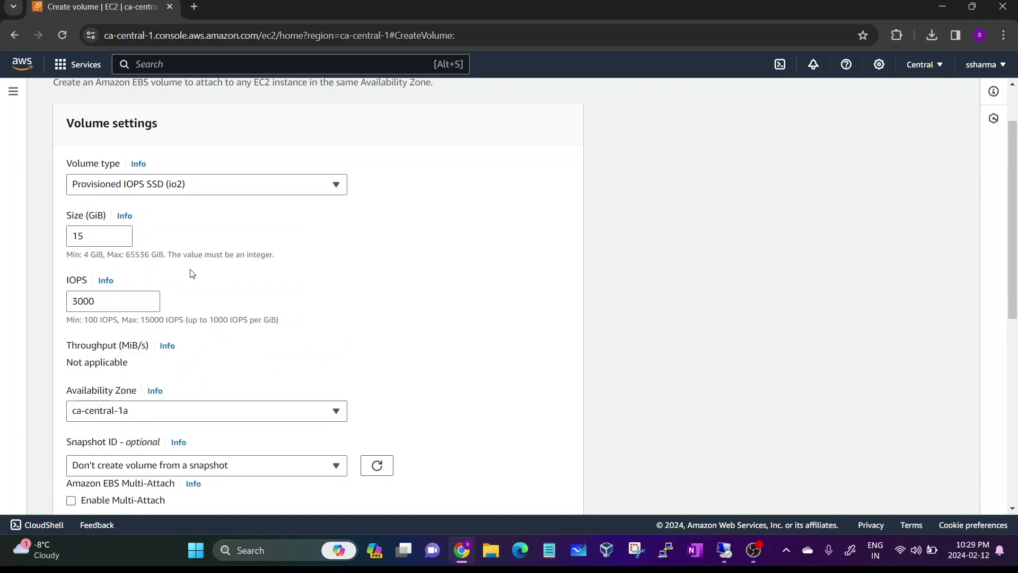
scroll(222, 318, "down", 3)
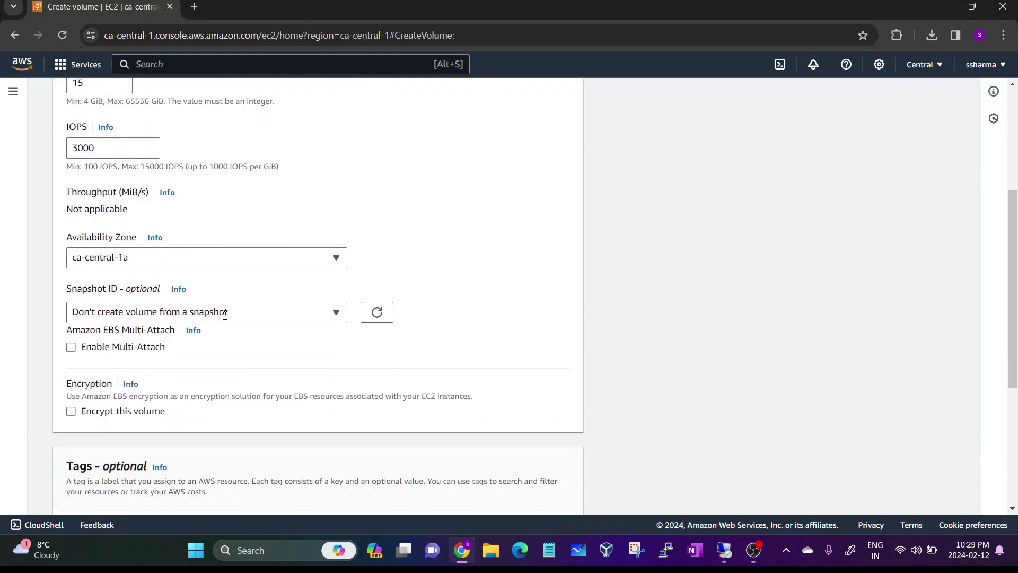
left_click(74, 349)
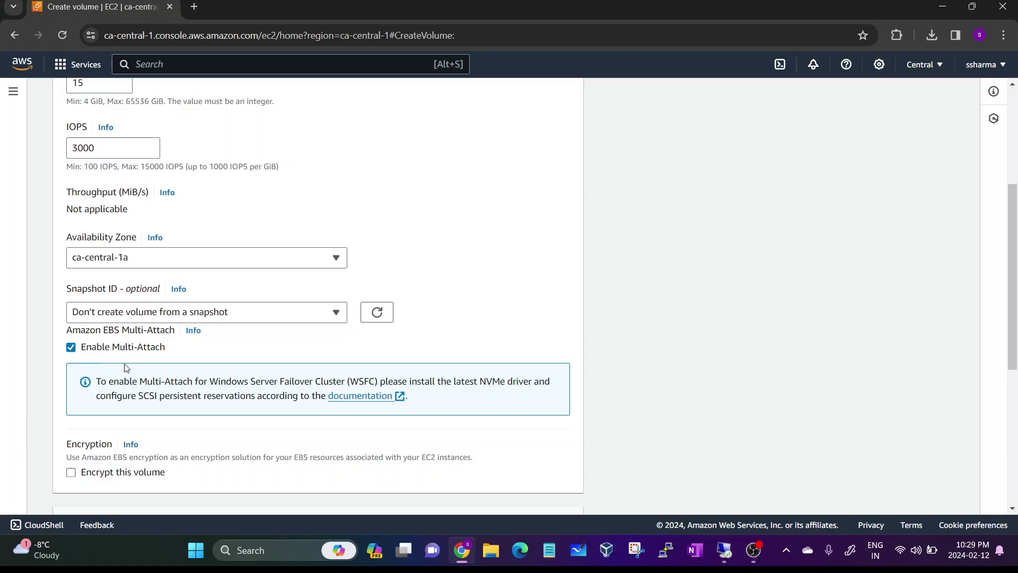
left_click_drag(98, 381, 525, 384)
left_click(341, 383)
left_click(486, 383)
left_click(297, 374)
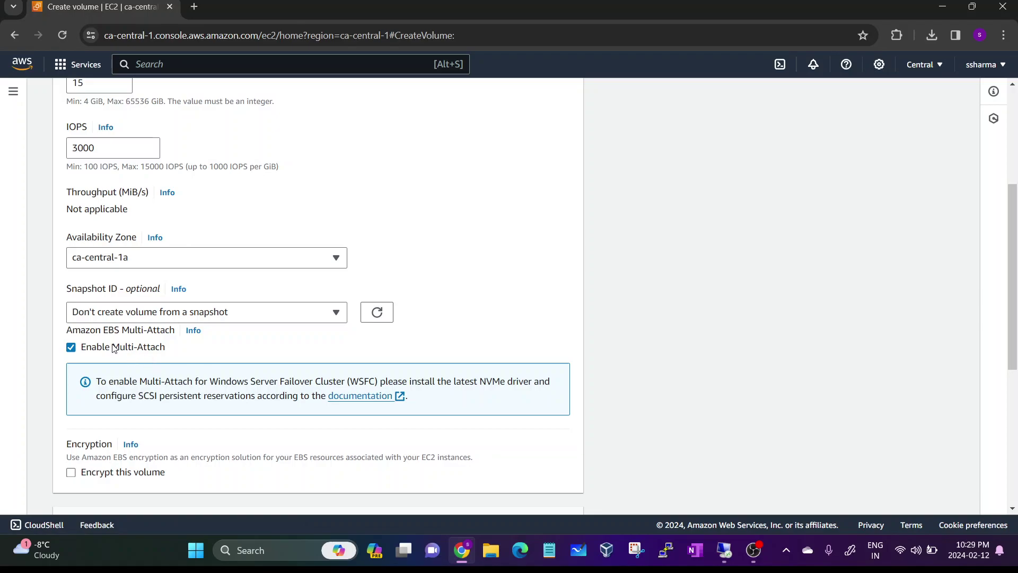
left_click(82, 349)
scroll(157, 150, "up", 2)
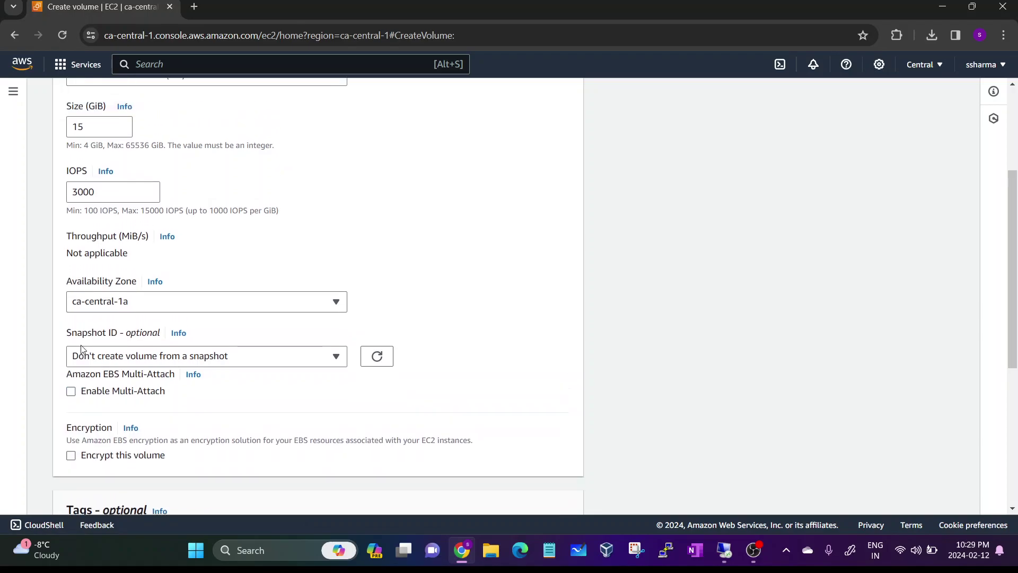
- Try General Purpose SSD (gp2) as the volume type and check which settings the form offers for it
left_click(168, 139)
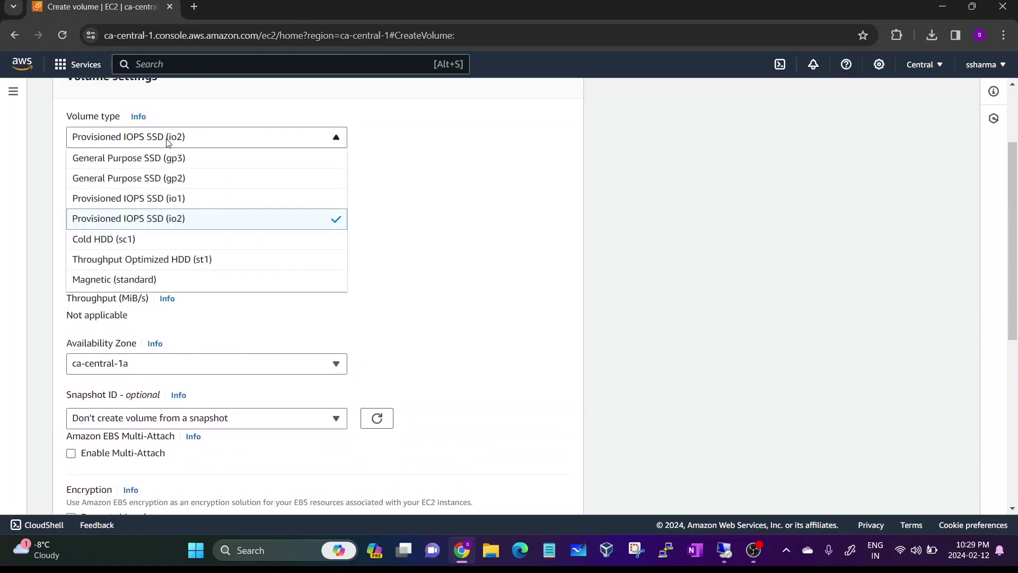
left_click(164, 180)
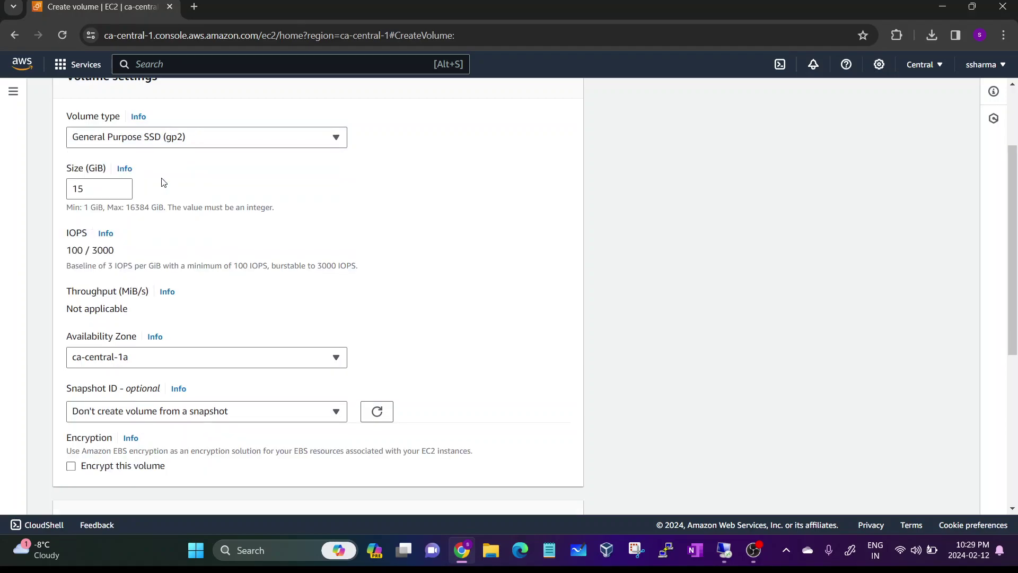
scroll(120, 434, "down", 2)
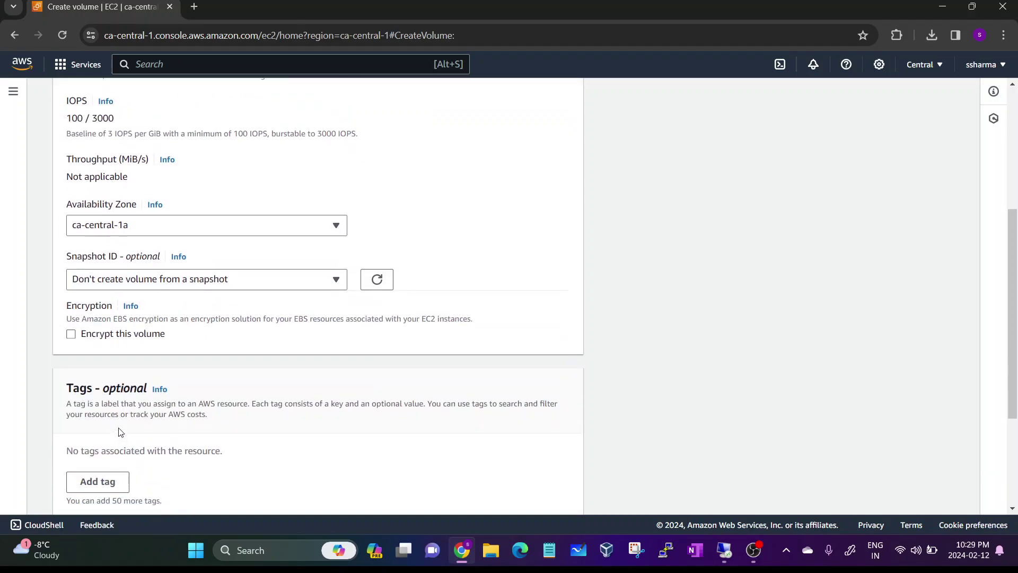
scroll(119, 434, "up", 3)
- Set the volume type to General Purpose SSD (gp3) and create the volume
left_click(180, 174)
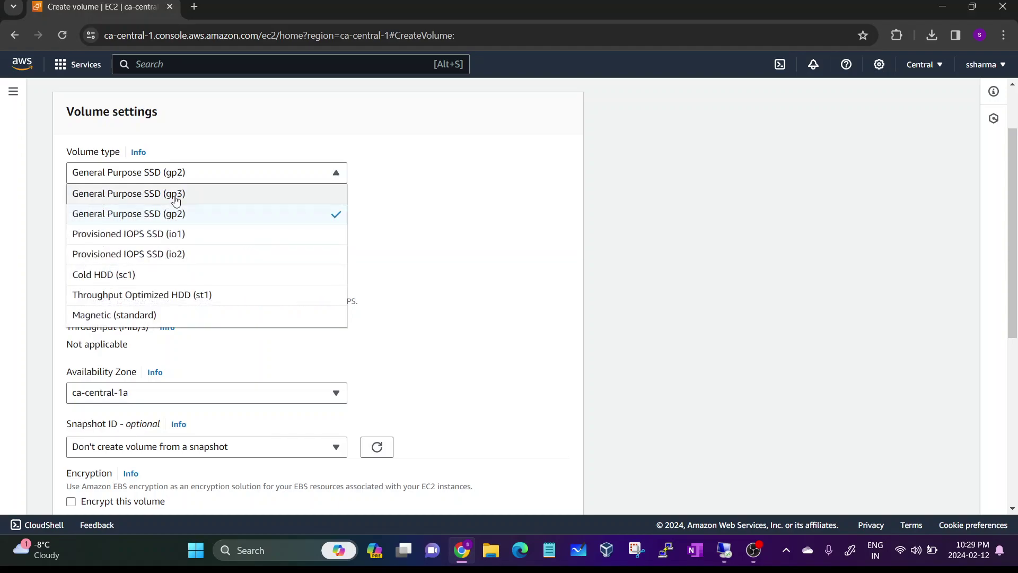
left_click(175, 194)
scroll(348, 286, "down", 6)
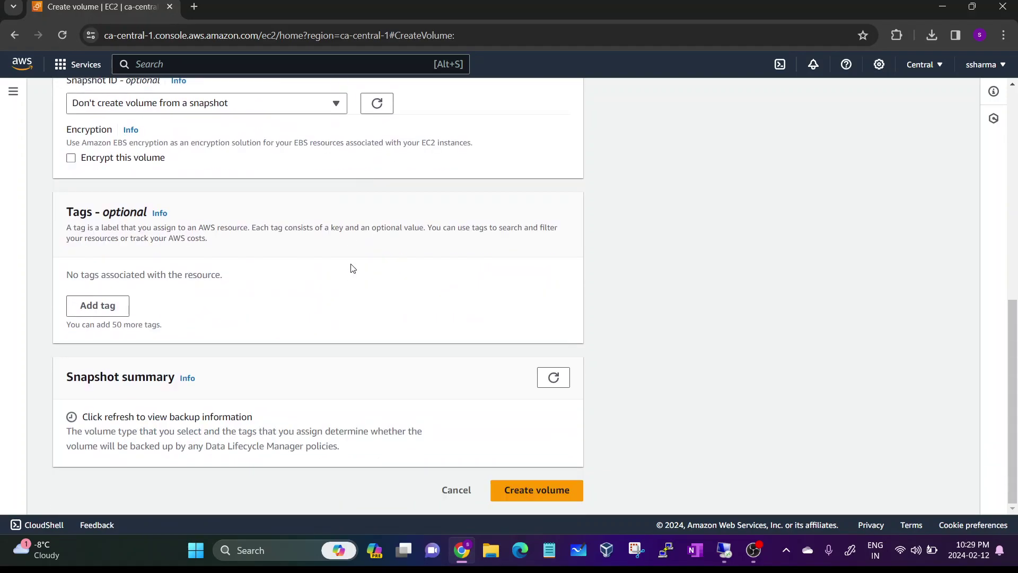
left_click(521, 489)
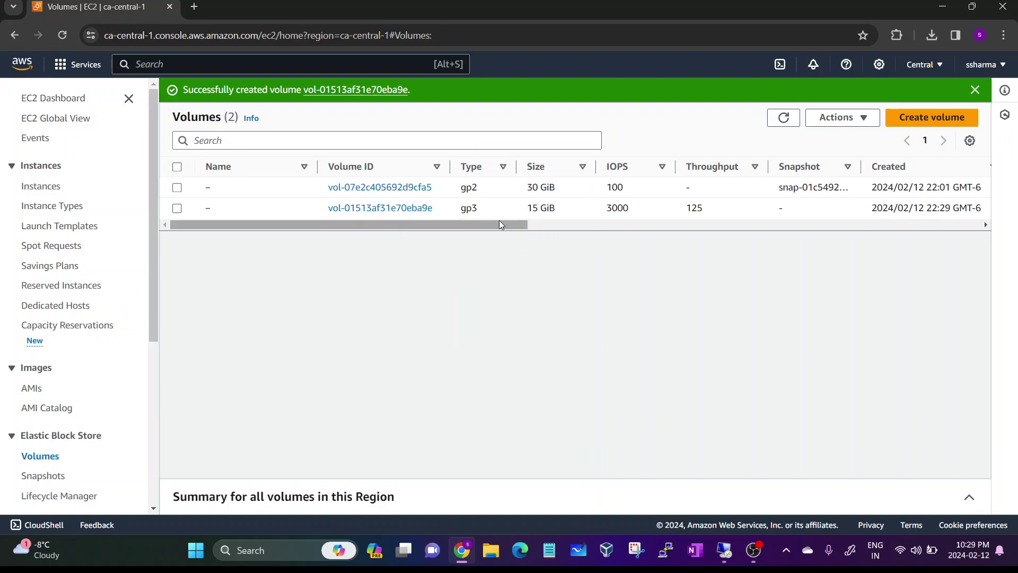
- Check the new 15 GiB volume's Availability Zone, state and details in the volumes list, and clear its selection
left_click_drag(498, 221, 663, 245)
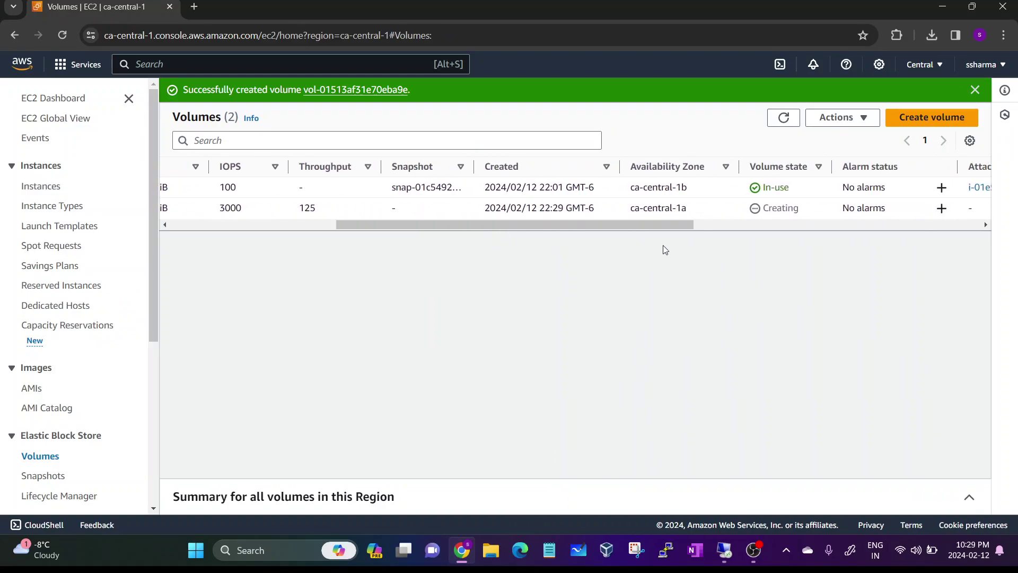
double_click(806, 209)
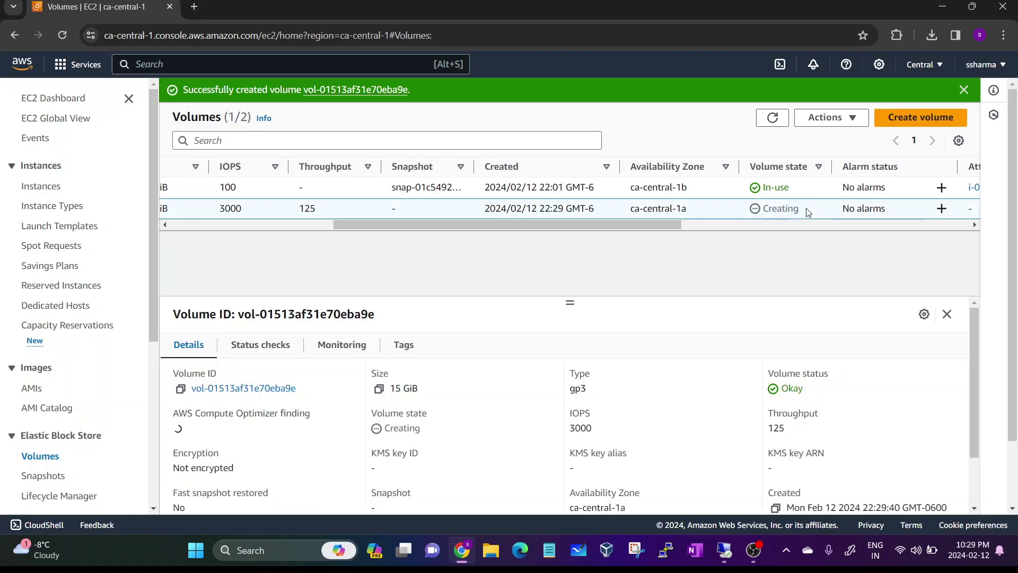
left_click_drag(680, 225, 405, 228)
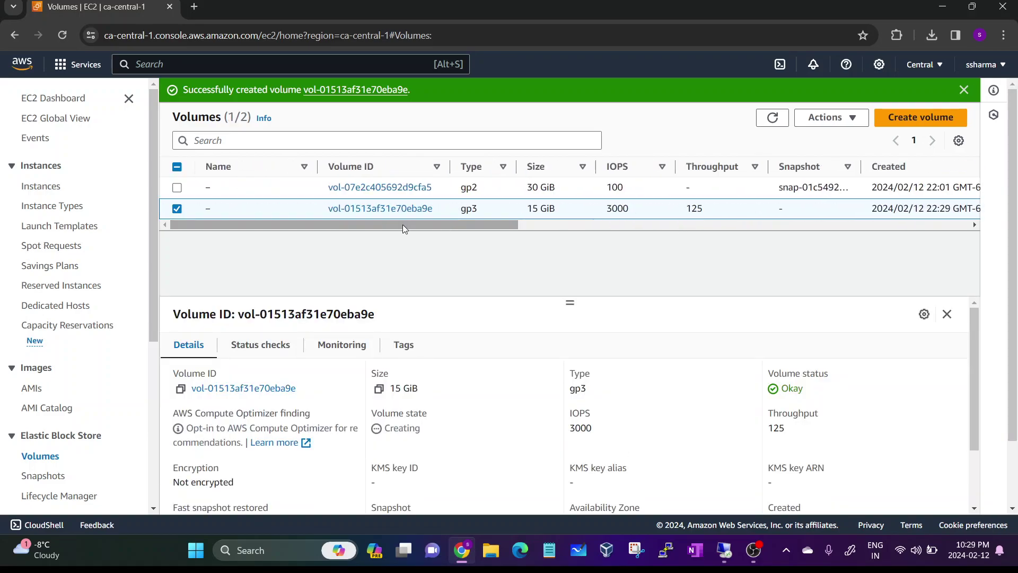
left_click(177, 208)
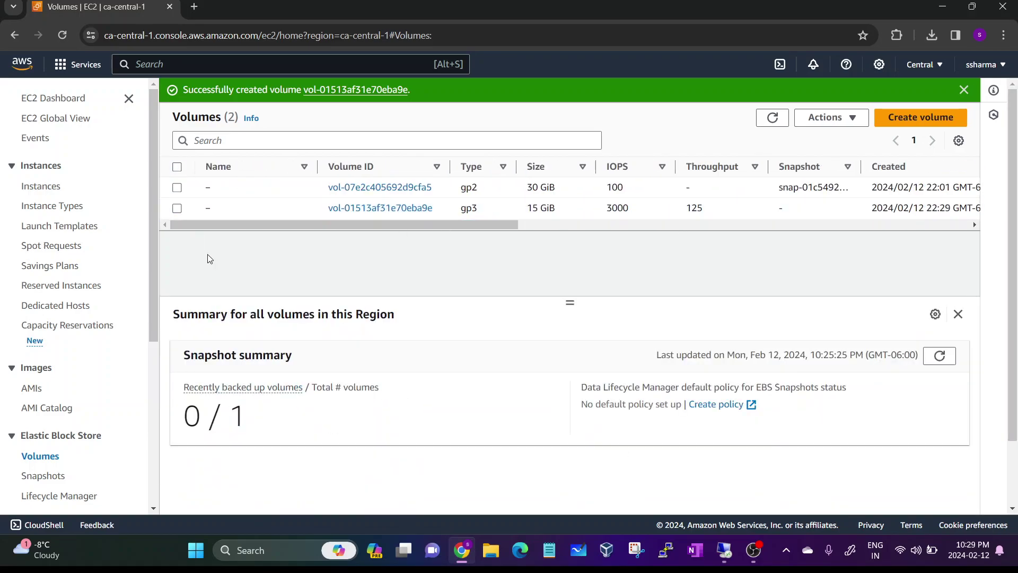
- Start creating an EBS snapshot from the snapshots list, compare the Instance option, and keep Volume as the resource type
scroll(74, 406, "down", 2)
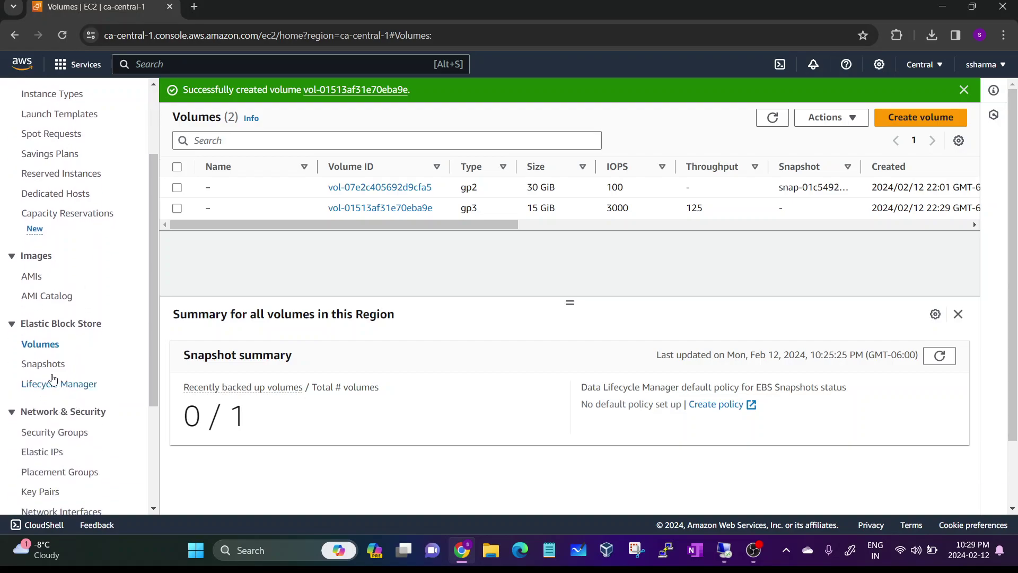
left_click(45, 364)
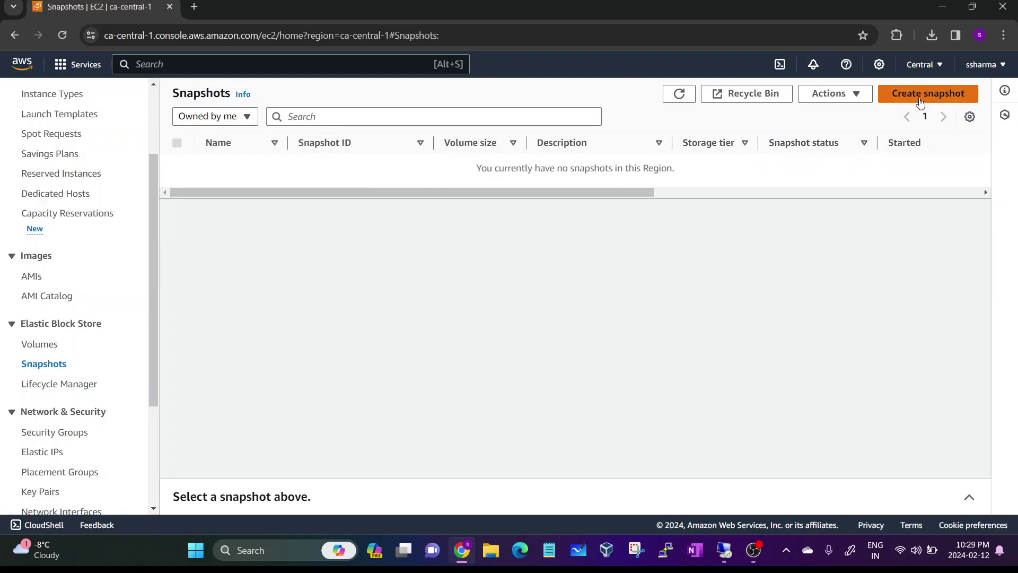
left_click(920, 100)
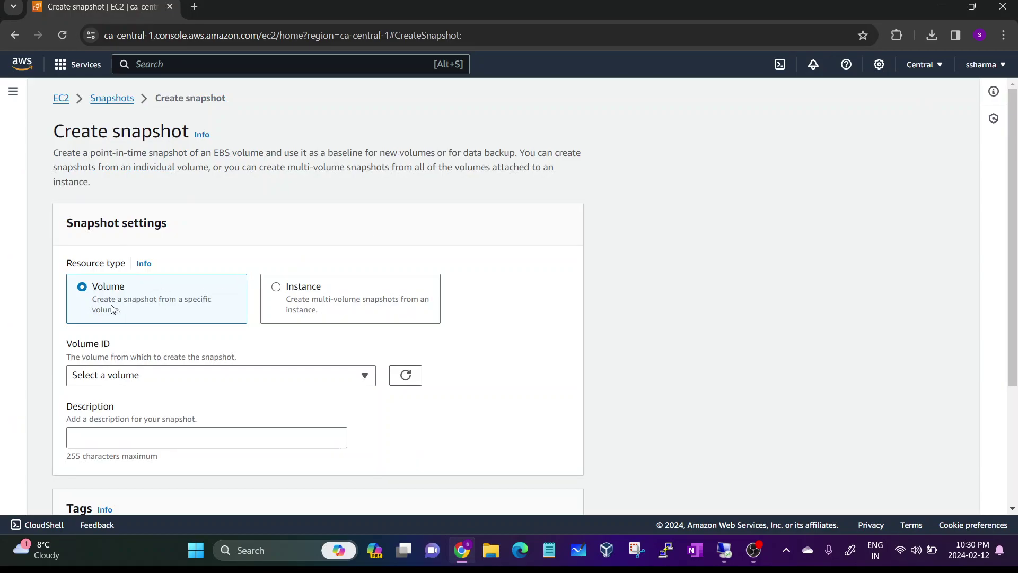
left_click(295, 304)
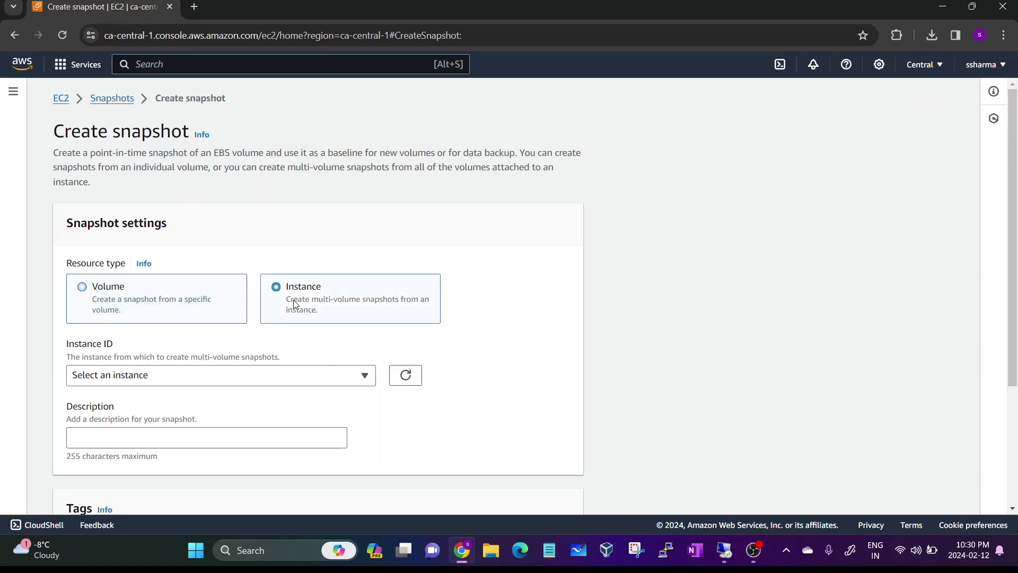
left_click(202, 305)
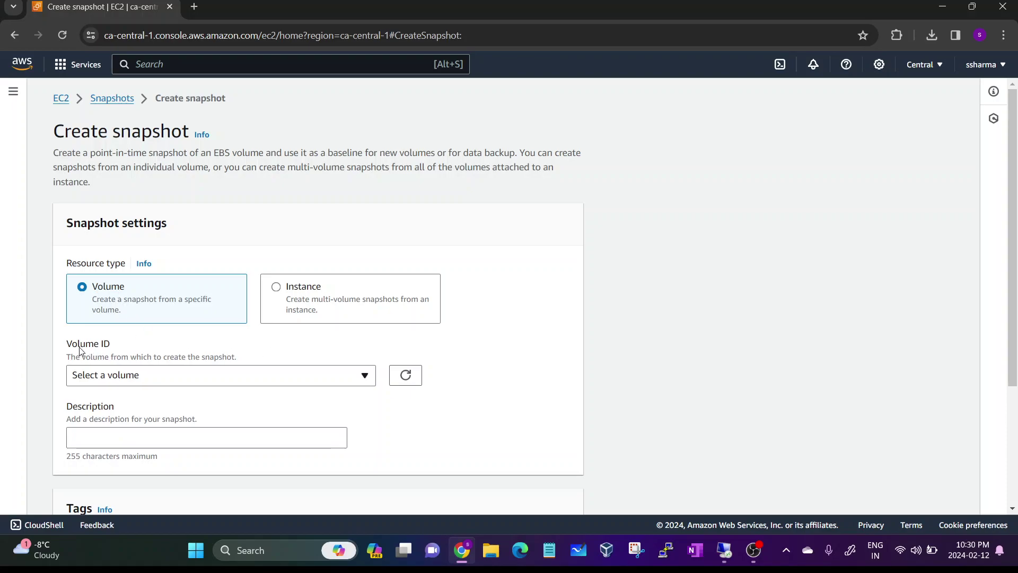
- Choose the 30 GiB gp2 volume vol-07e2c405692d9cfa5 as the snapshot's source and review the description and encryption settings
left_click_drag(78, 345, 107, 347)
left_click(108, 347)
left_click(246, 374)
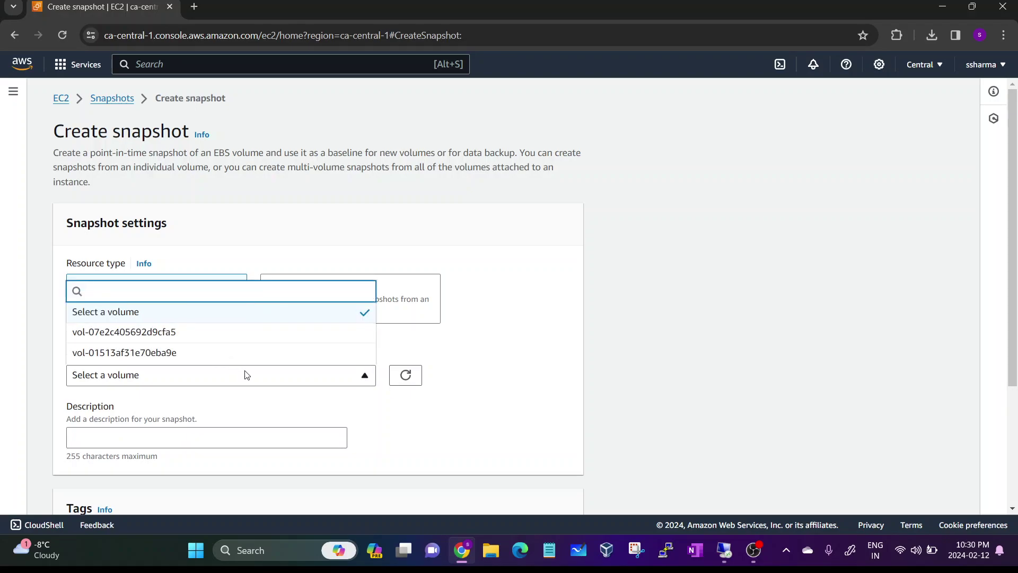
left_click(202, 341)
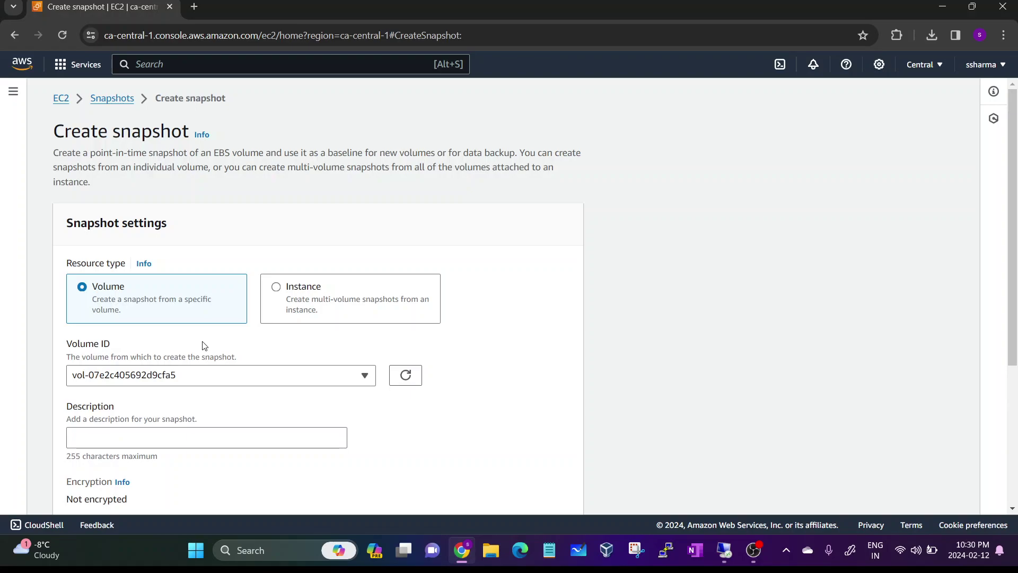
scroll(214, 355, "down", 2)
scroll(214, 354, "down", 1)
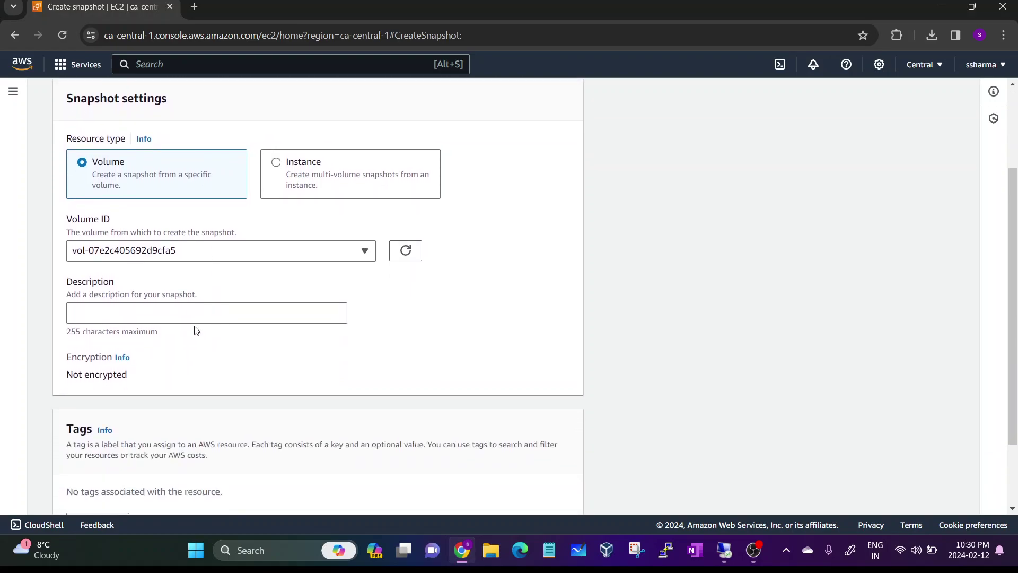
- Create the snapshot of the 30 GiB volume without a description or tags, and check its status and volume size in the snapshots list
scroll(196, 330, "down", 2)
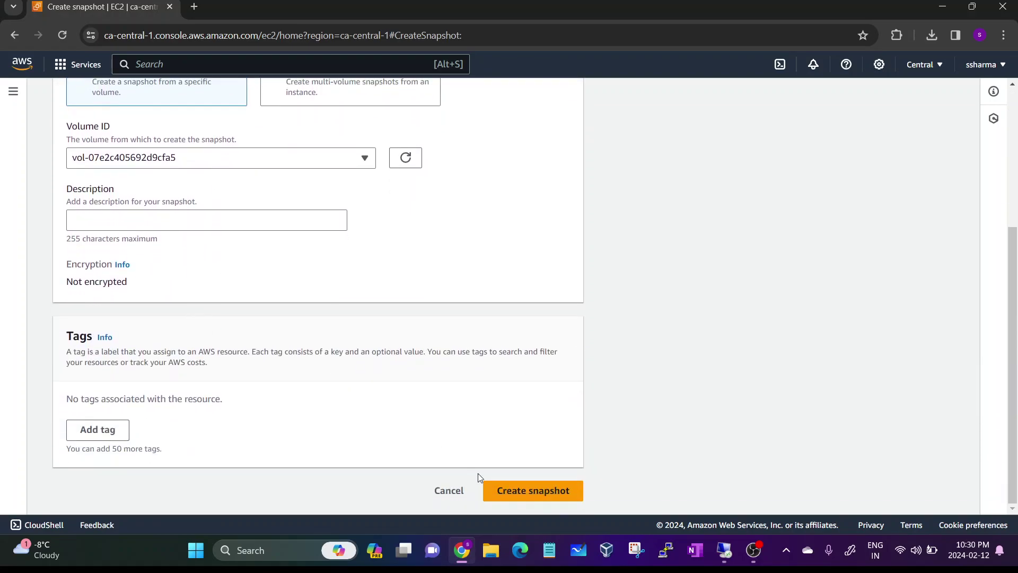
left_click(510, 490)
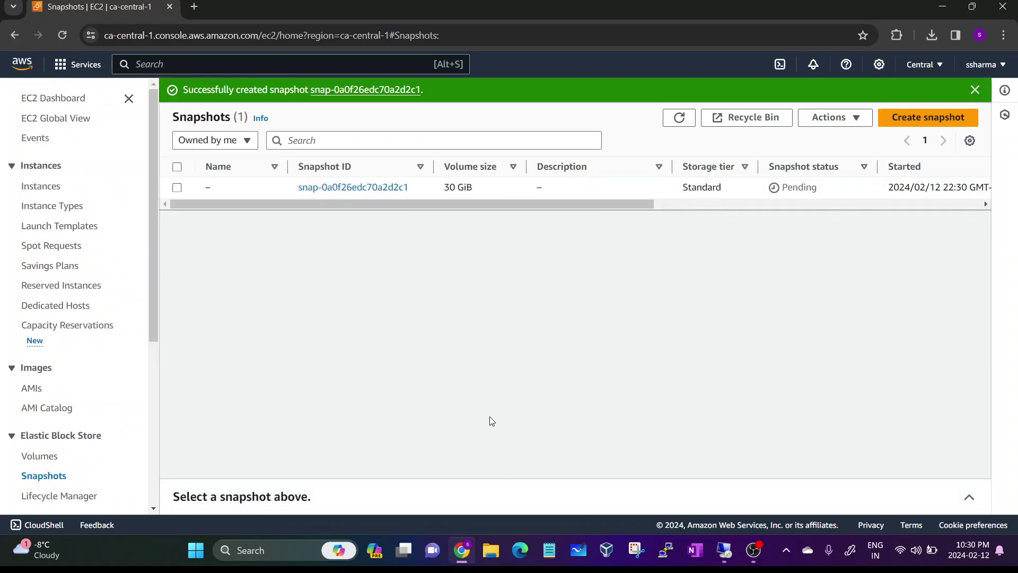
left_click_drag(419, 208, 482, 208)
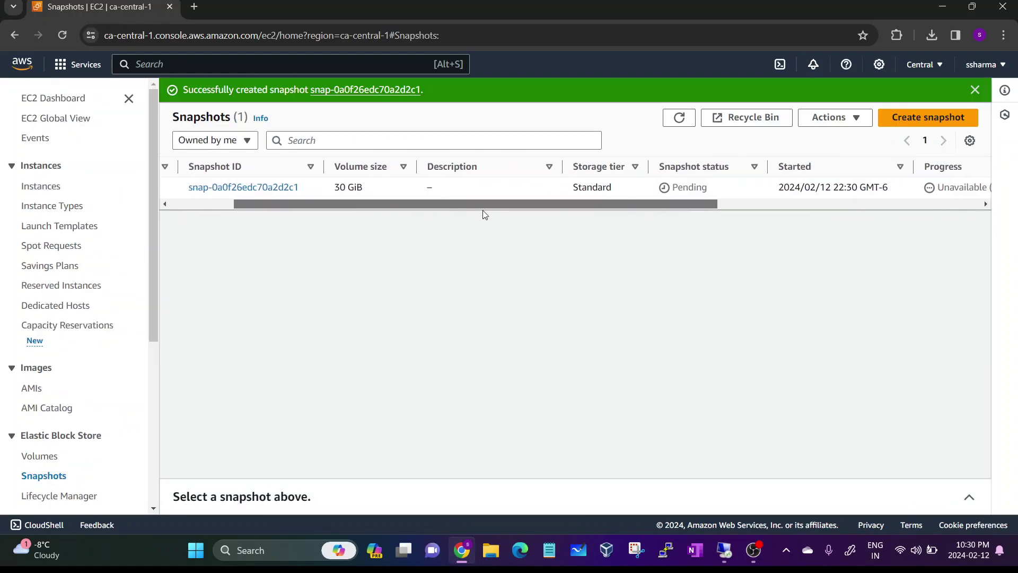
left_click_drag(672, 187, 708, 187)
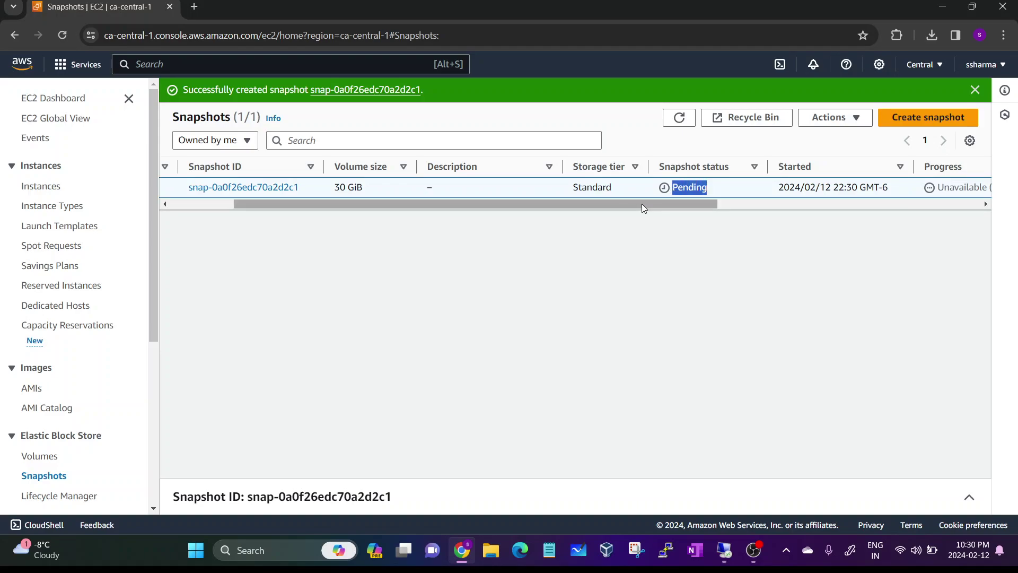
left_click_drag(641, 204, 449, 222)
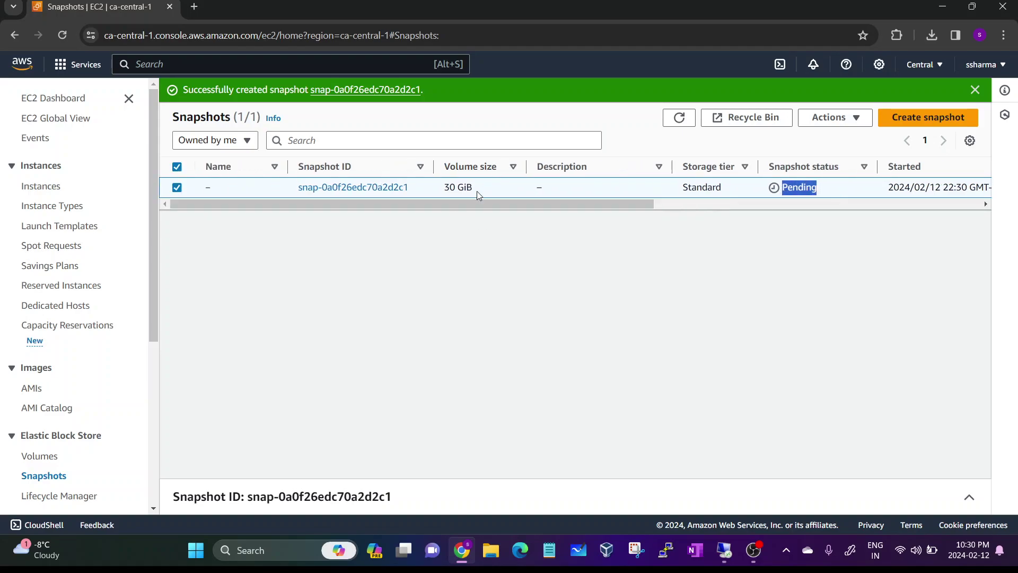
left_click_drag(475, 191, 453, 191)
left_click(454, 191)
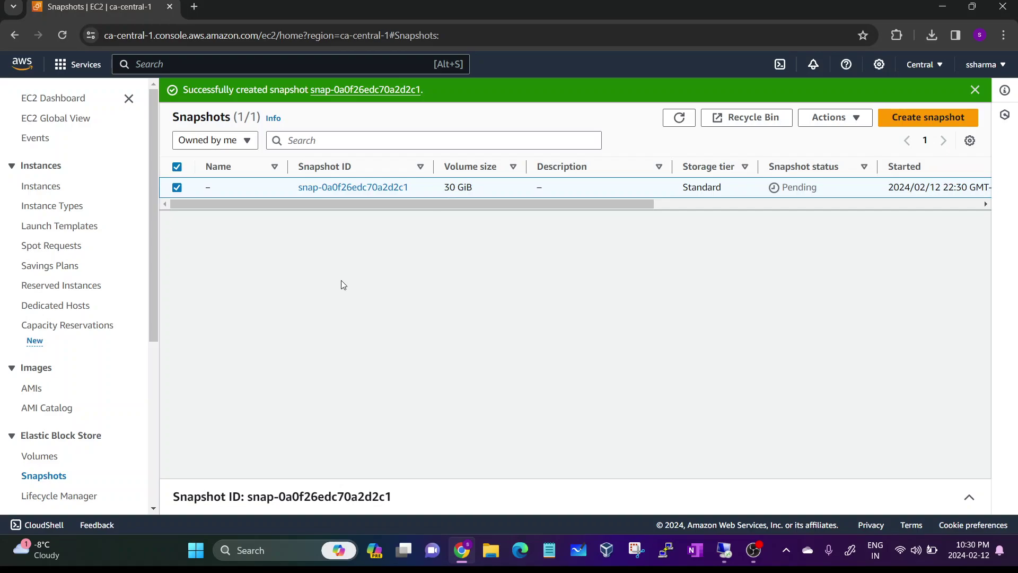
- Open Amazon Data Lifecycle Manager and review its policy options and the automated snapshot and AMI creation feature
scroll(55, 408, "down", 2)
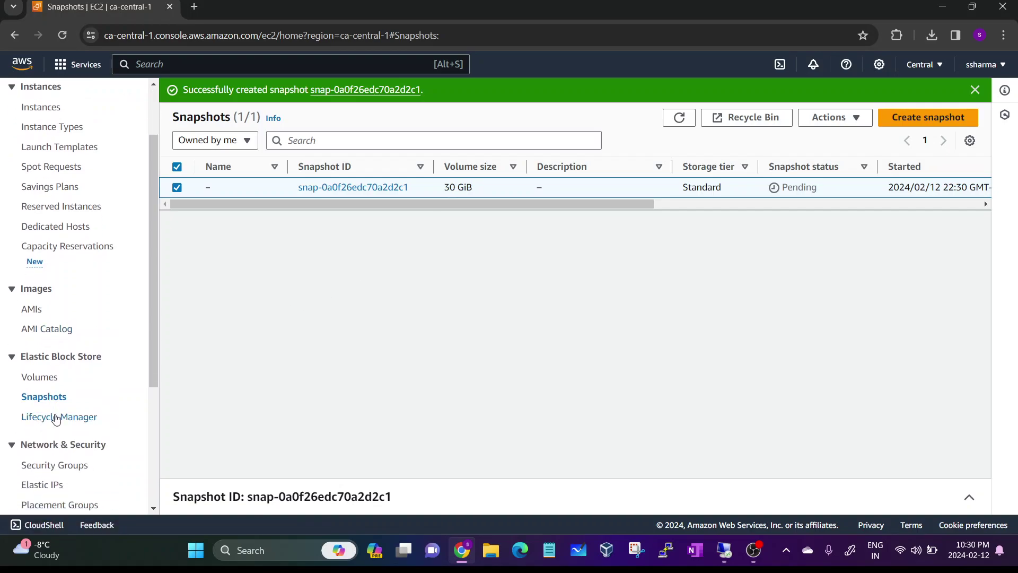
left_click(55, 418)
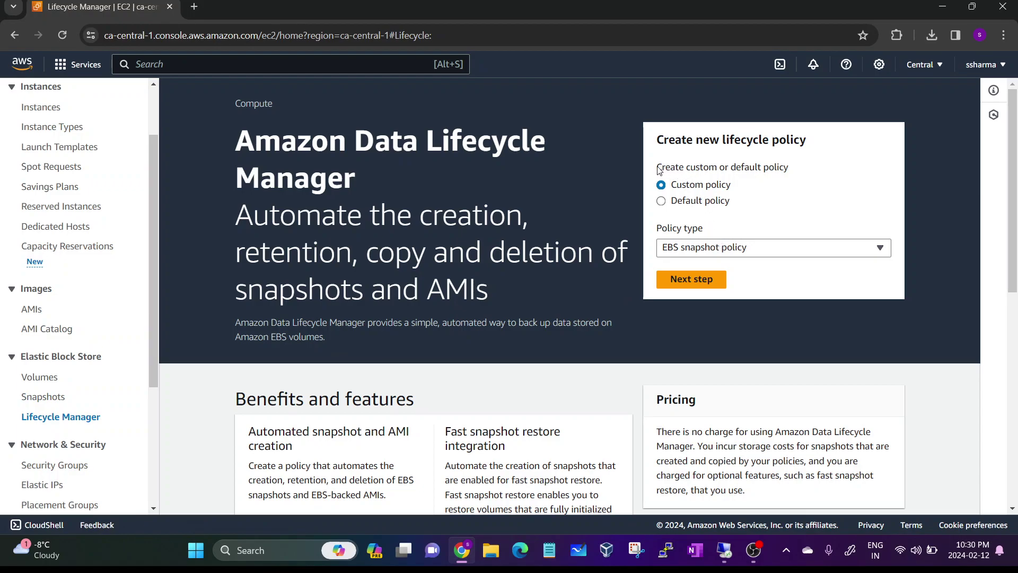
left_click_drag(658, 171, 787, 168)
left_click(786, 168)
scroll(436, 358, "down", 1)
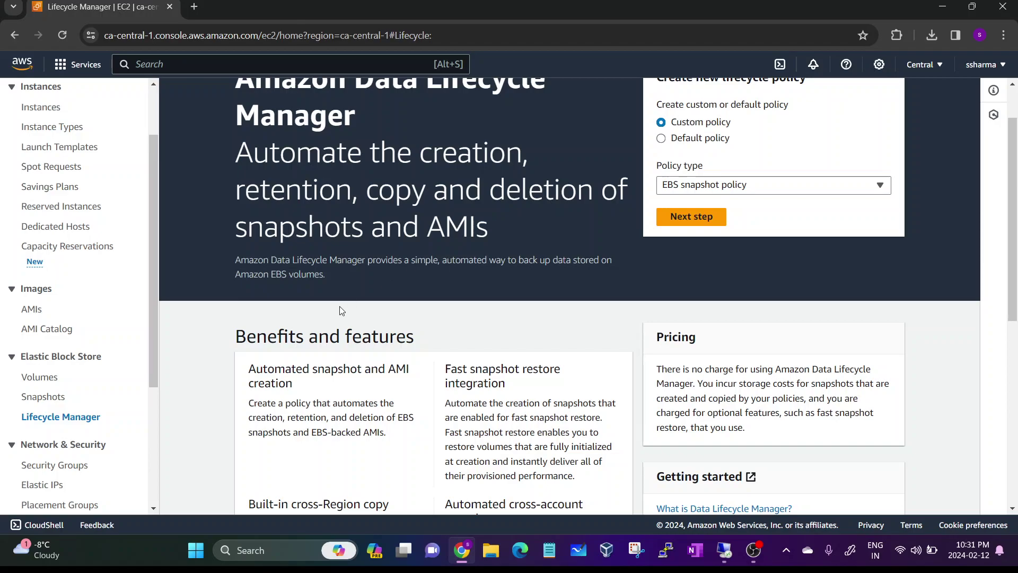
scroll(275, 342, "down", 1)
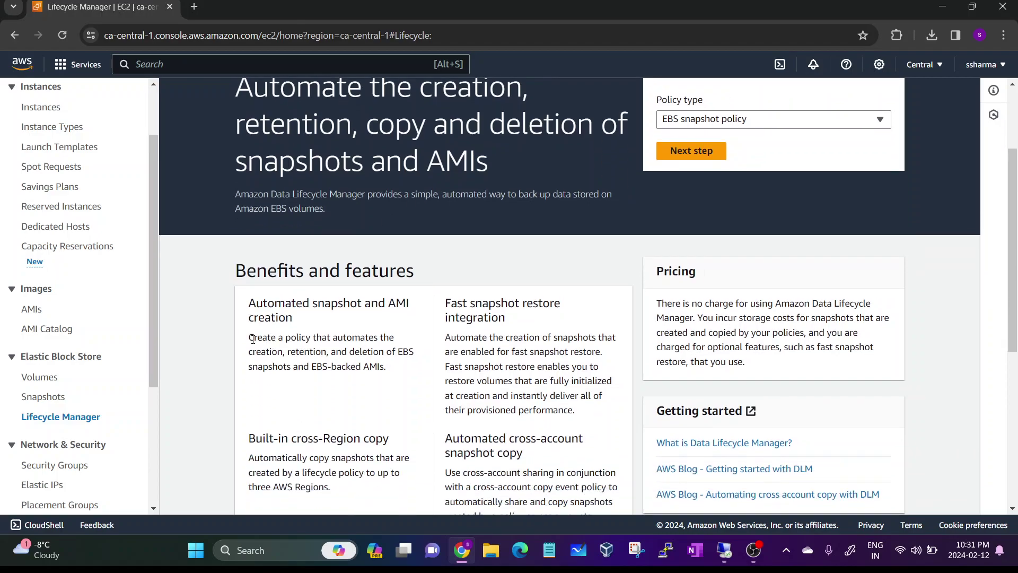
left_click_drag(250, 338, 386, 367)
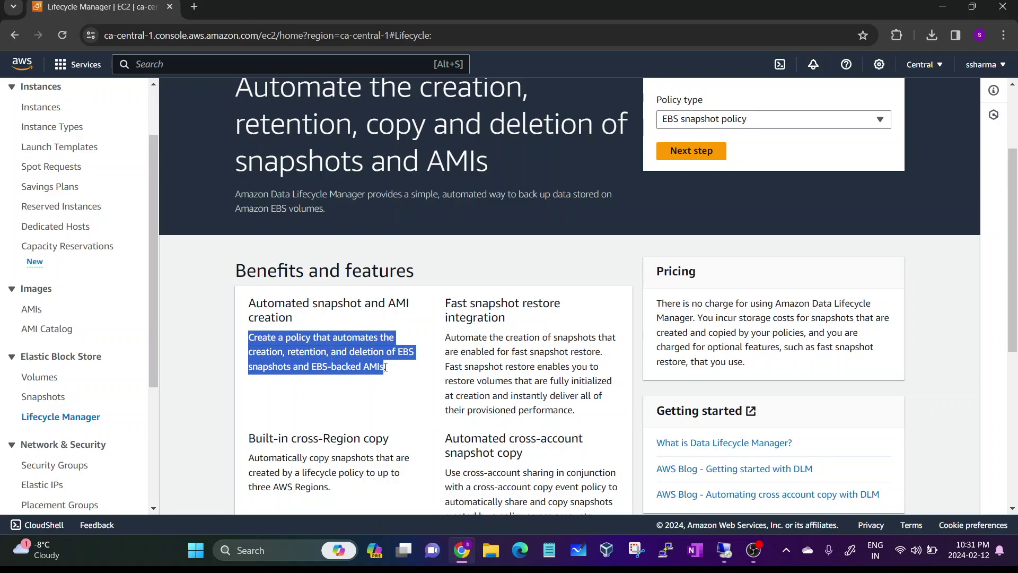
left_click(359, 342)
left_click_drag(284, 348, 249, 350)
left_click(249, 351)
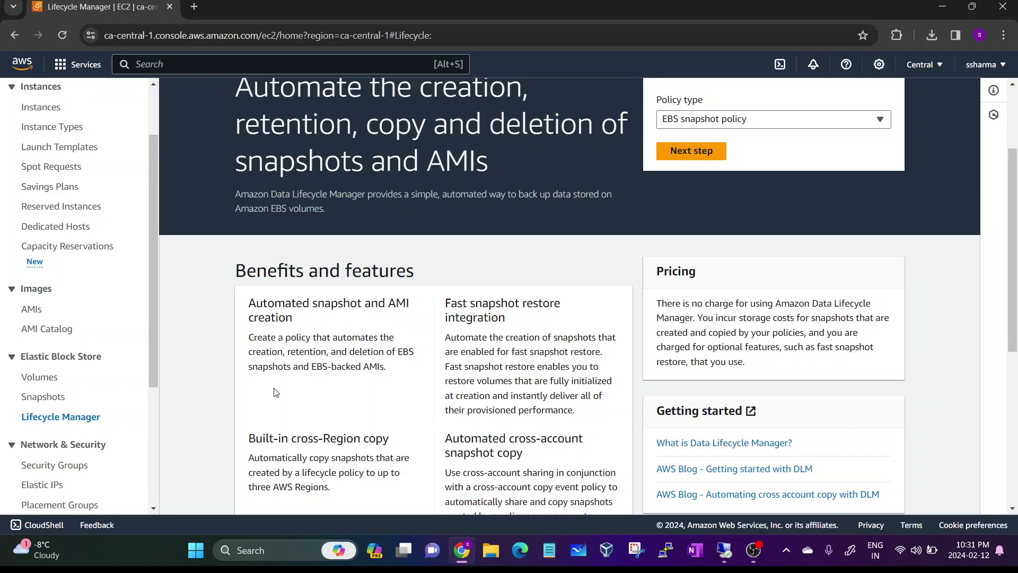
scroll(276, 371, "up", 3)
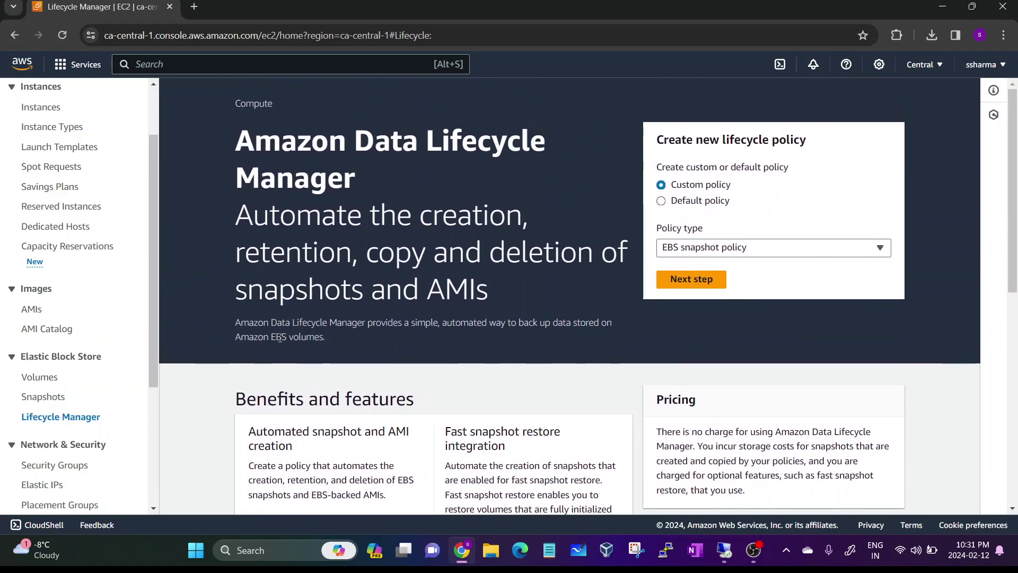
- Select the 15 GiB gp3 volume in the volumes list and check its size and volume state
left_click(52, 380)
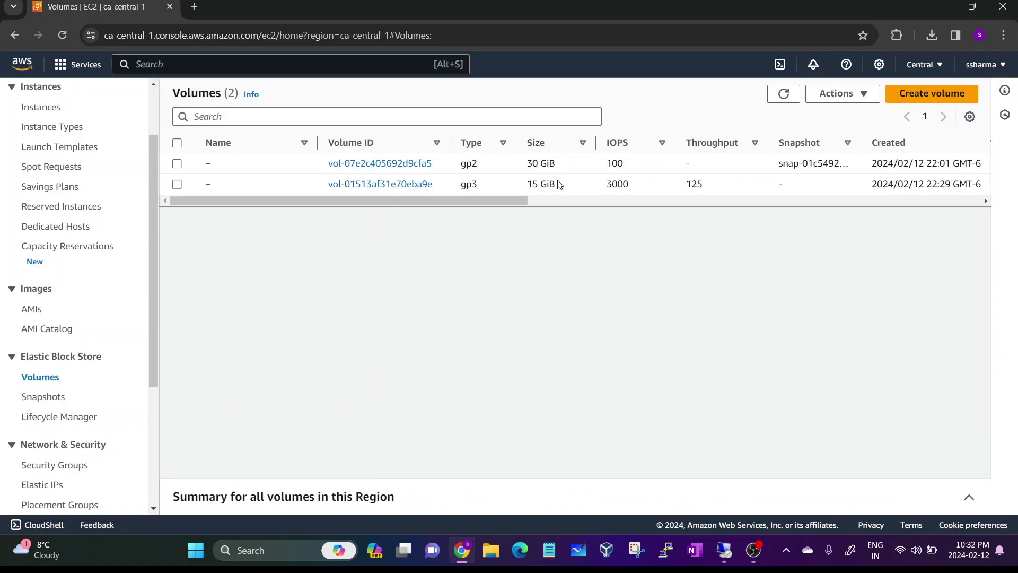
left_click_drag(558, 184, 534, 183)
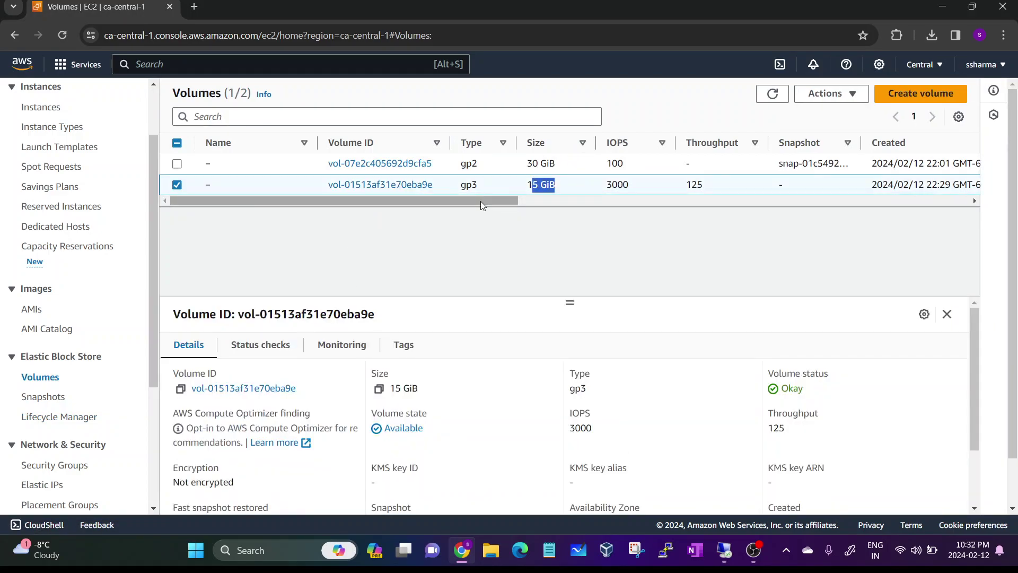
left_click_drag(480, 201, 657, 218)
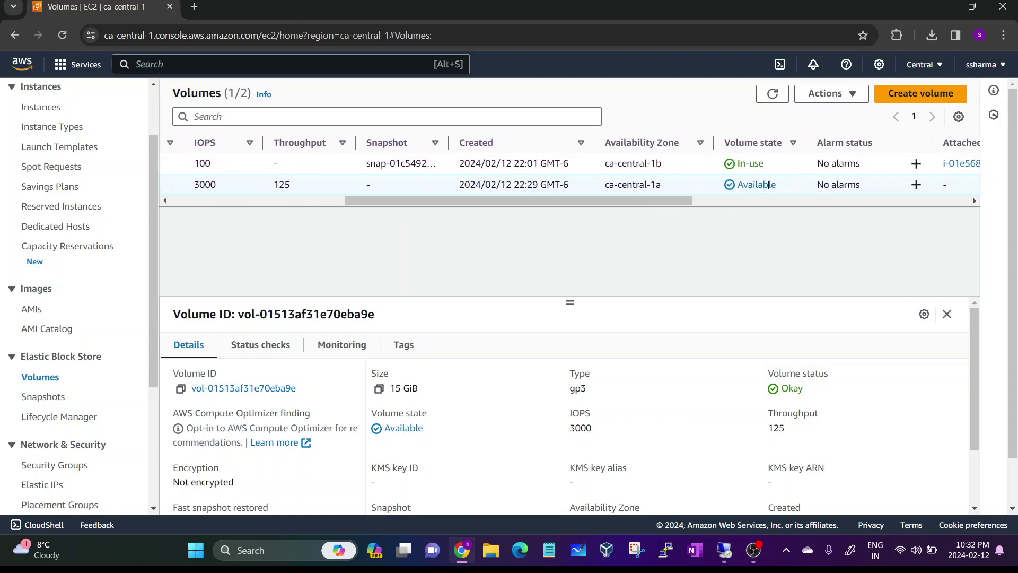
left_click_drag(776, 186, 722, 187)
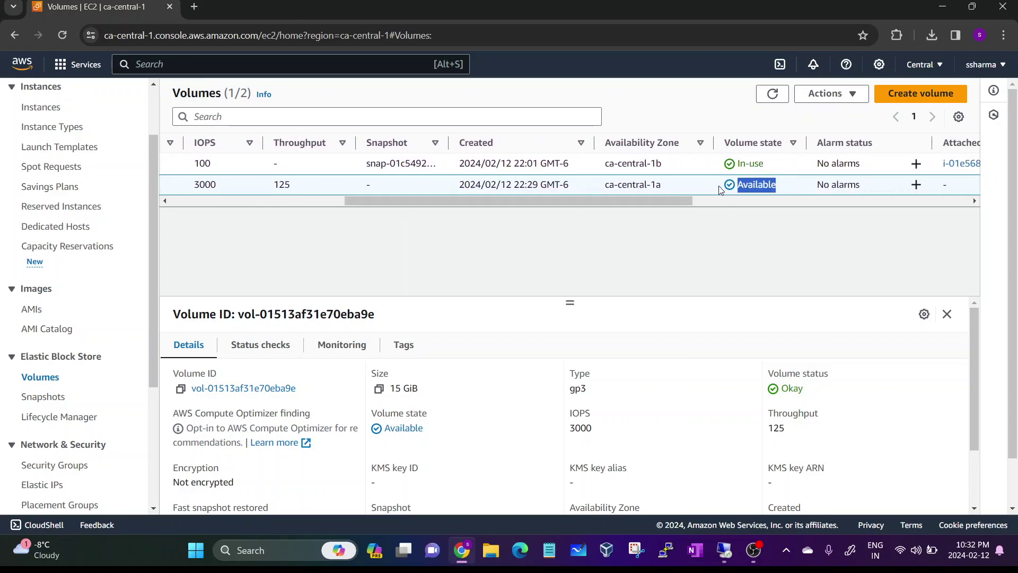
left_click(717, 228)
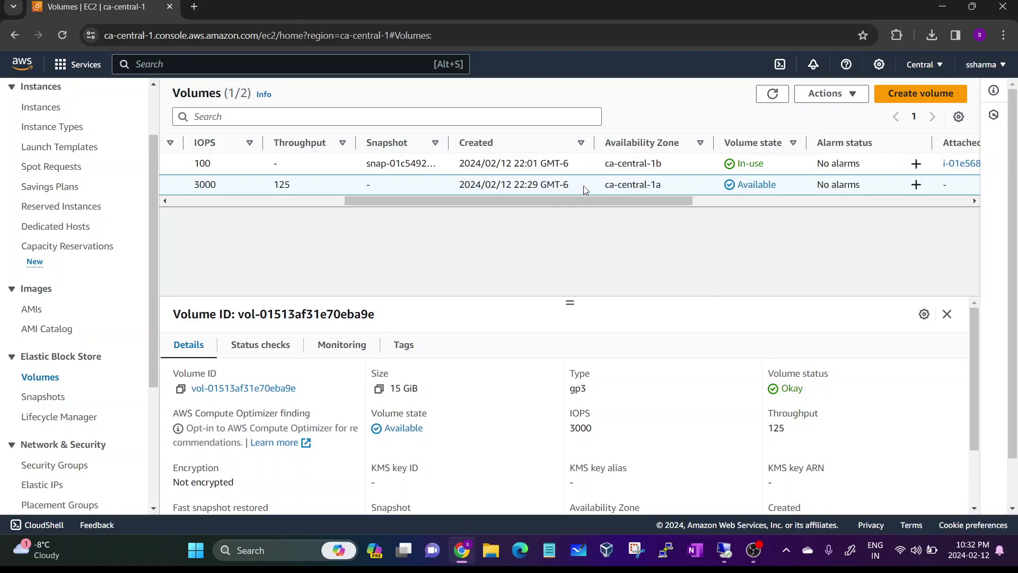
- Try to attach the 15 GiB volume vol-01513af31e70eba9e to an instance
left_click(852, 95)
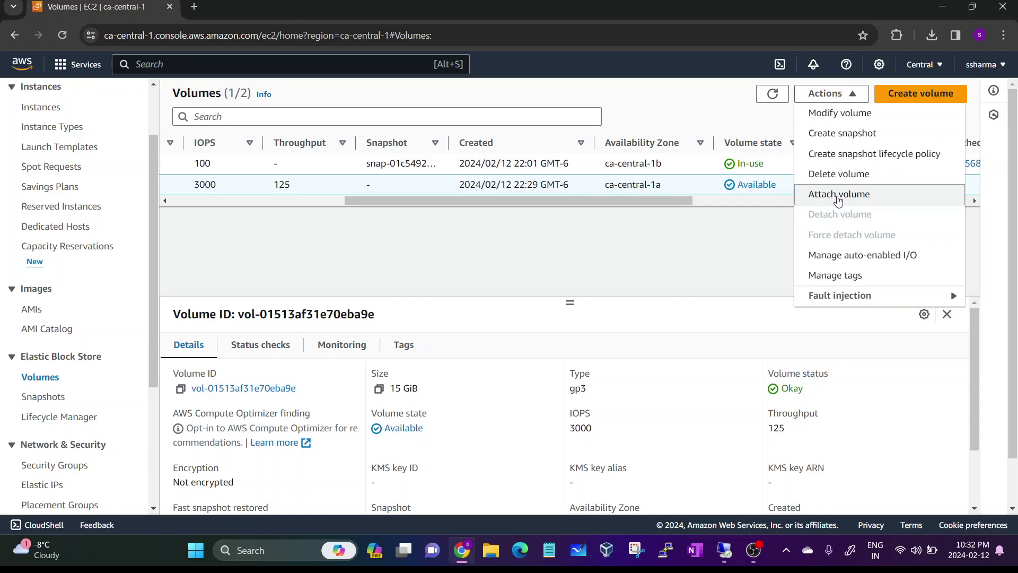
left_click(837, 196)
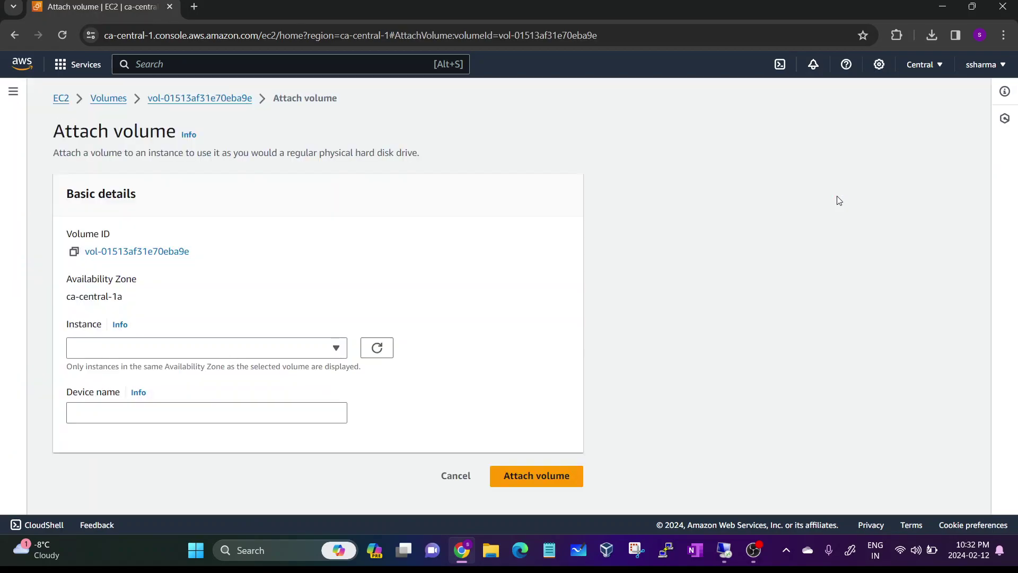
left_click(334, 346)
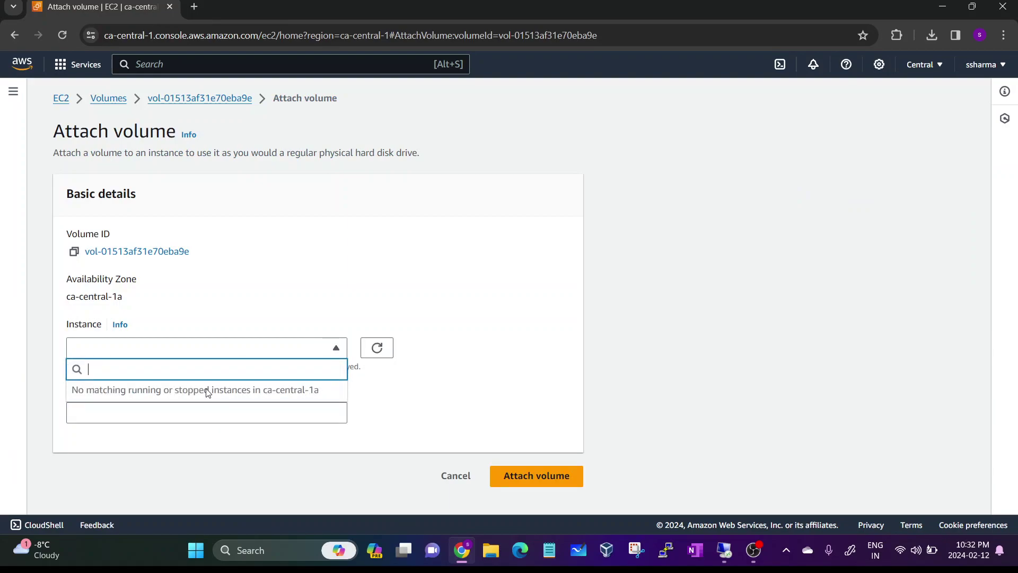
left_click(451, 475)
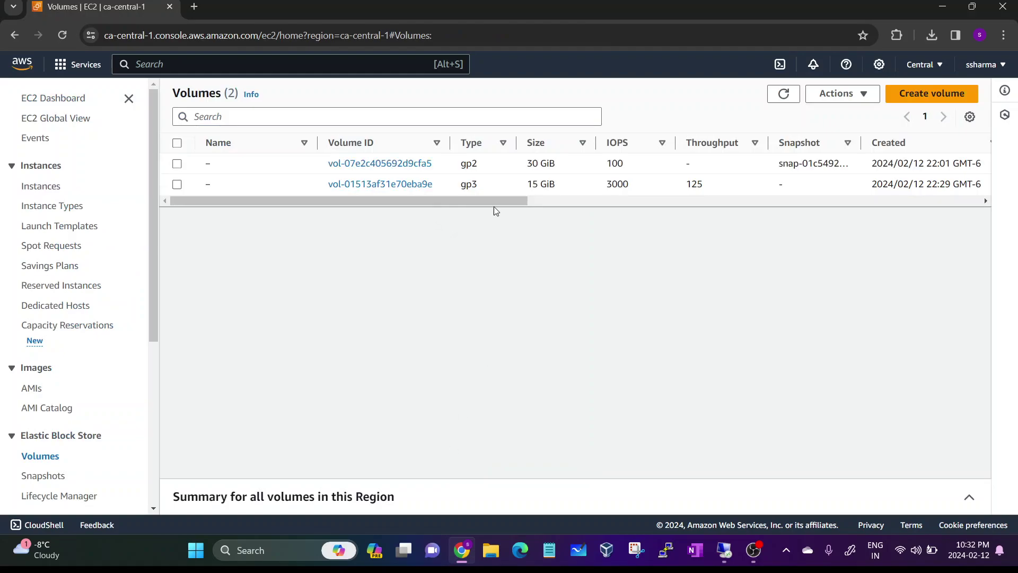
- Compare the 15 GiB volume's Availability Zone with that of the in-use 30 GiB volume, and clear the selection
left_click_drag(501, 202, 620, 183)
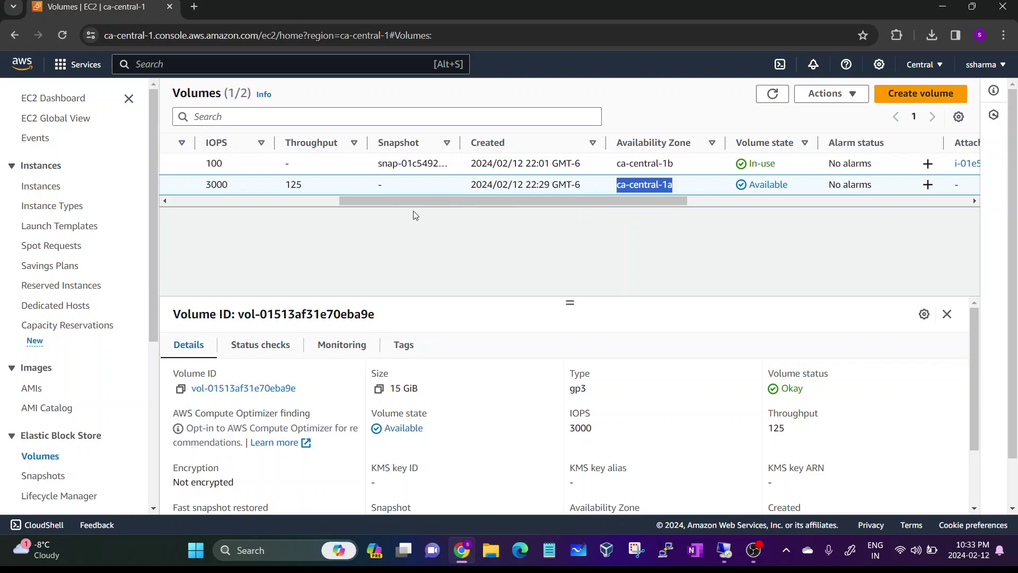
left_click_drag(389, 200, 220, 200)
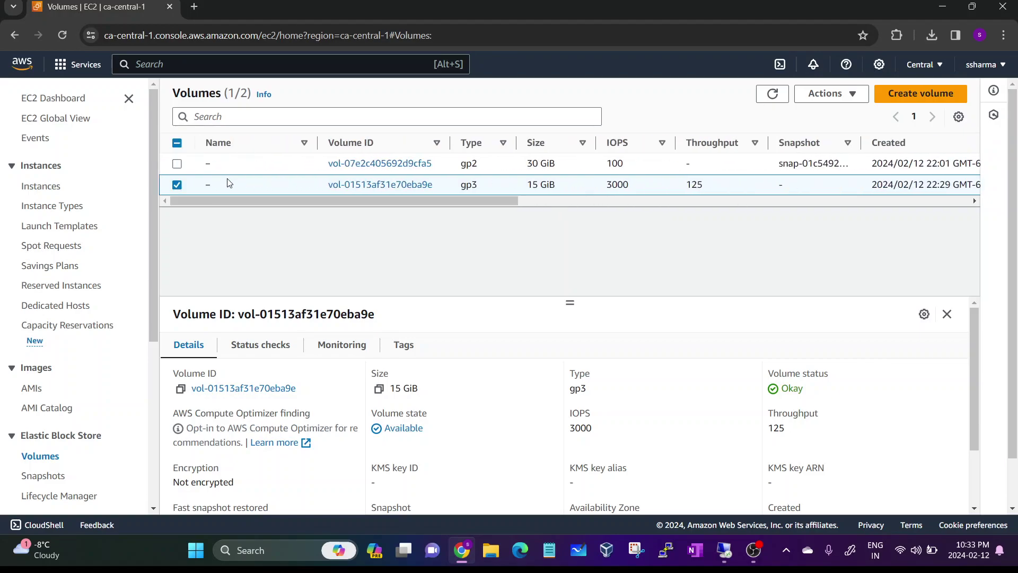
left_click(177, 185)
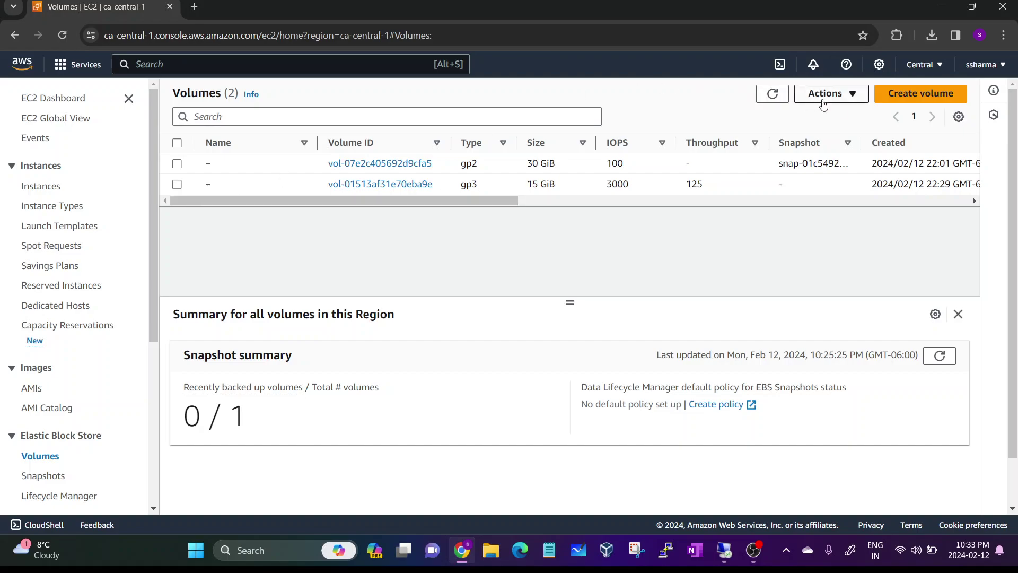
- Create an unencrypted 20 GiB General Purpose SSD (gp3) volume in Availability Zone ca-central-1b
left_click(896, 95)
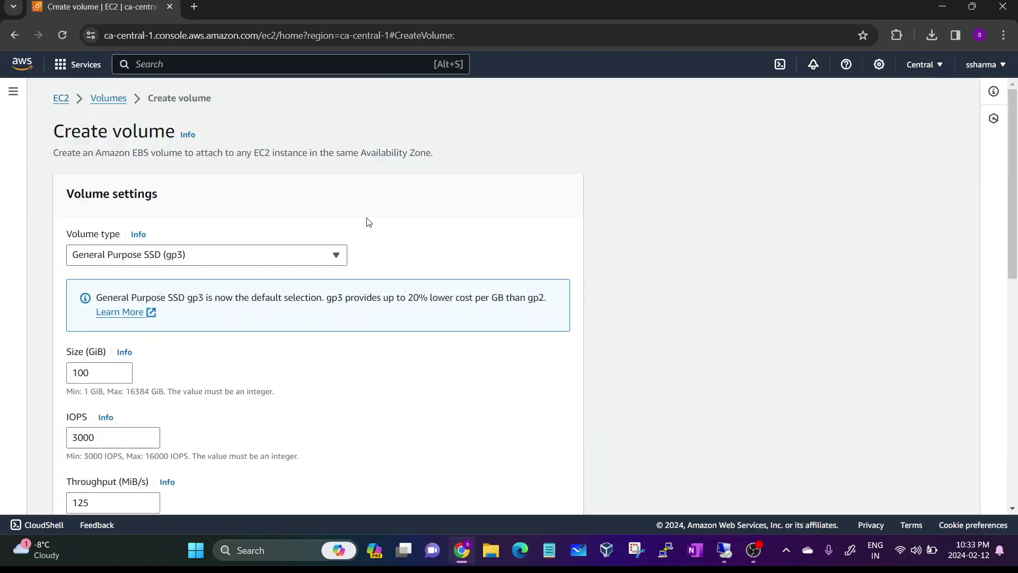
scroll(256, 269, "down", 3)
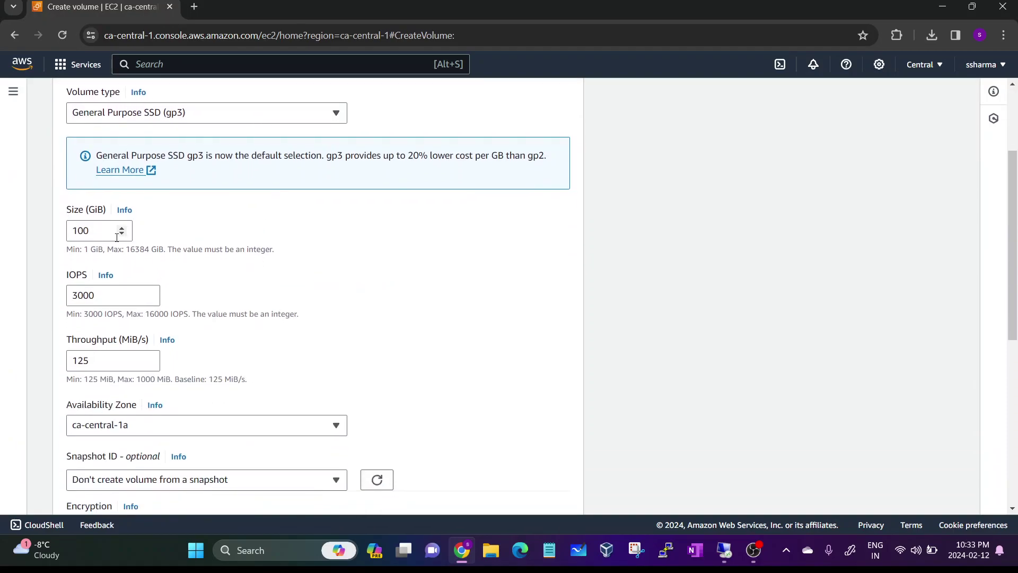
double_click(80, 231)
type("20")
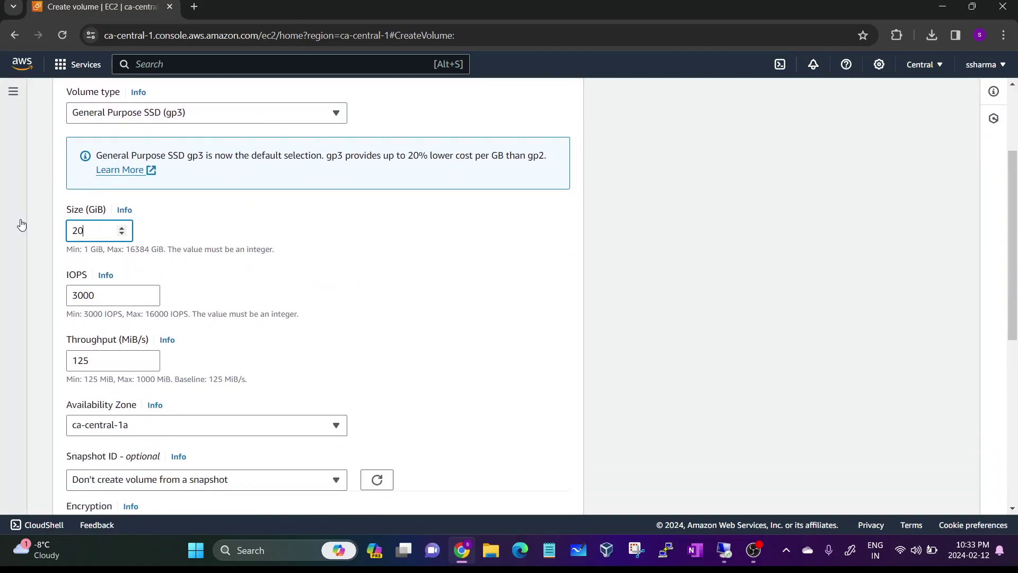
left_click(116, 425)
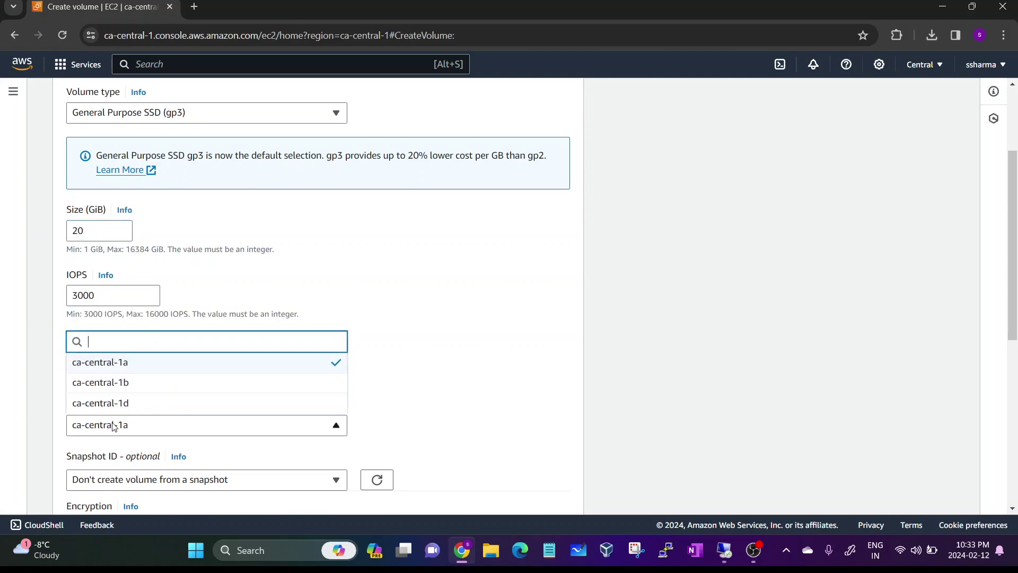
left_click(121, 382)
scroll(213, 395, "down", 5)
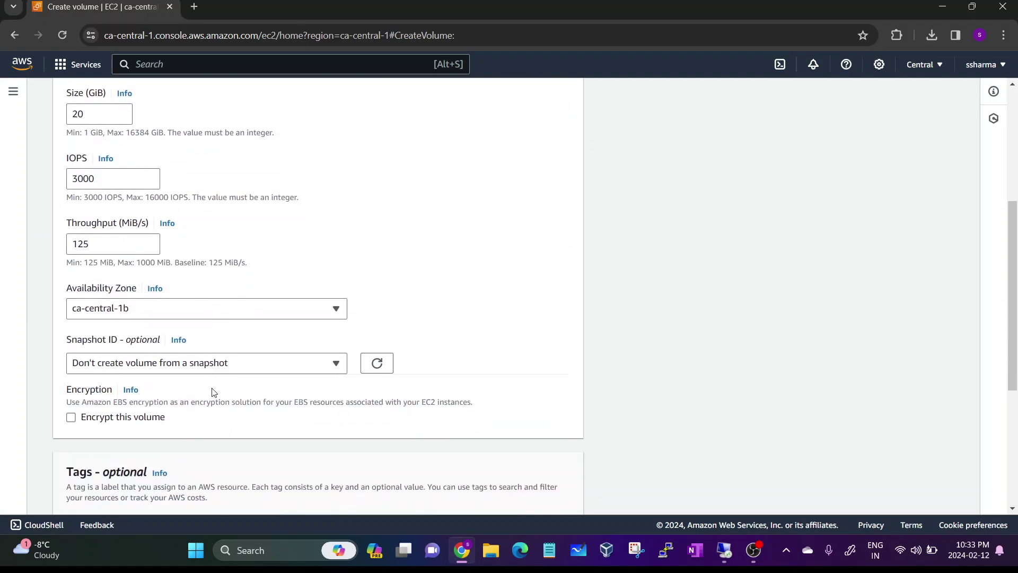
scroll(212, 376, "down", 3)
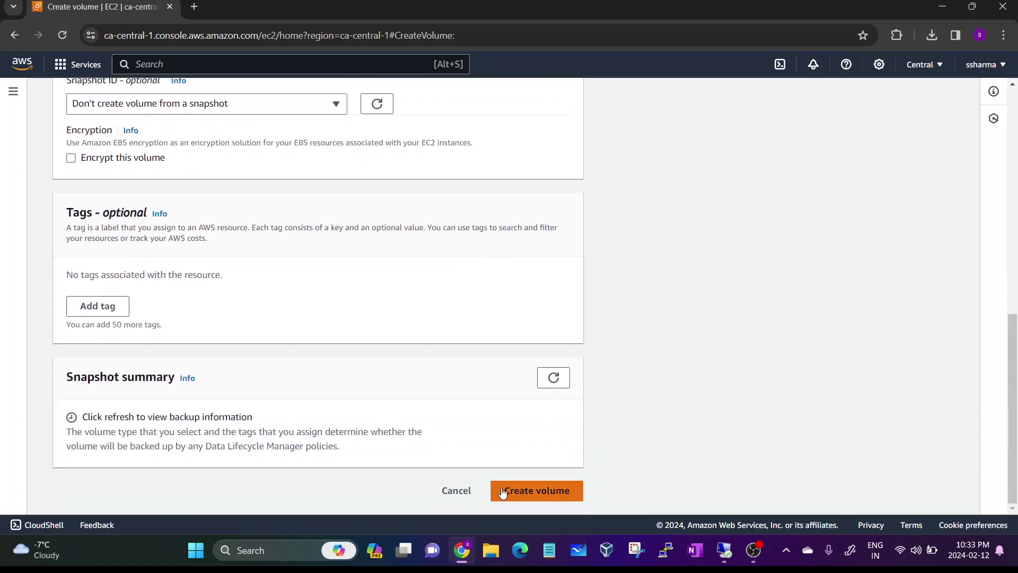
left_click(513, 492)
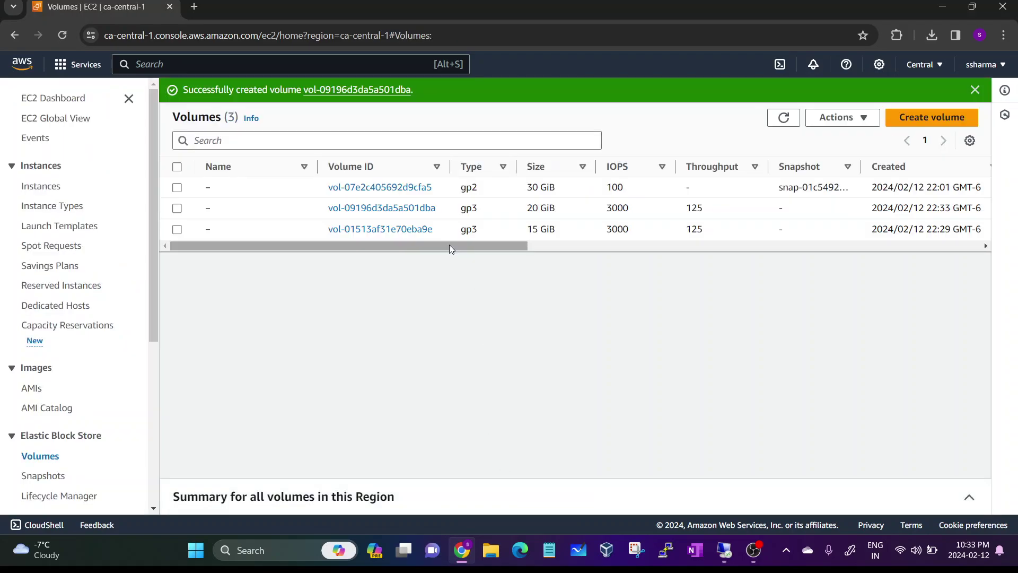
- Select the new 20 GiB volume in the volumes list and check its Availability Zone and volume state
left_click_drag(453, 244, 679, 248)
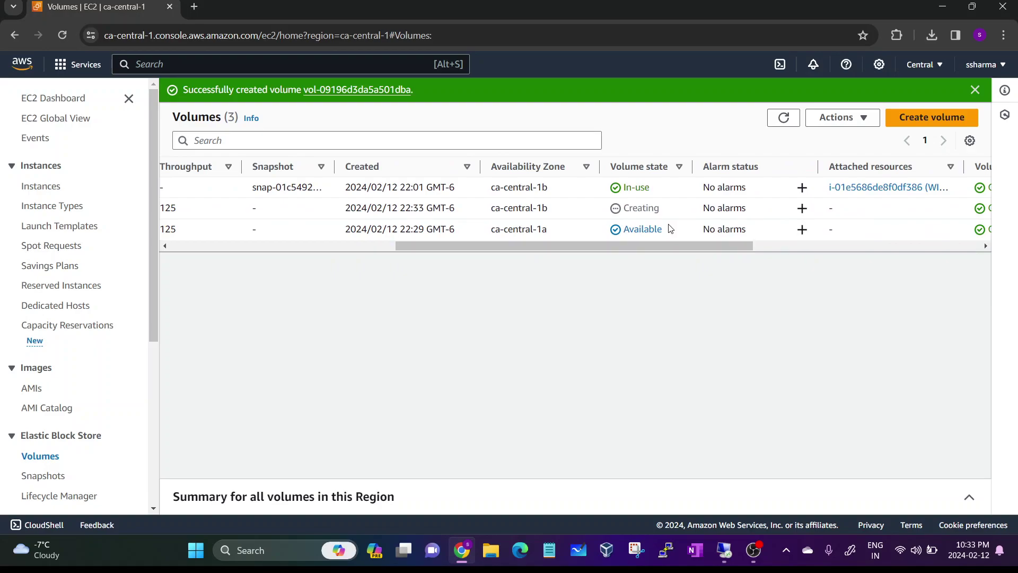
left_click(575, 210)
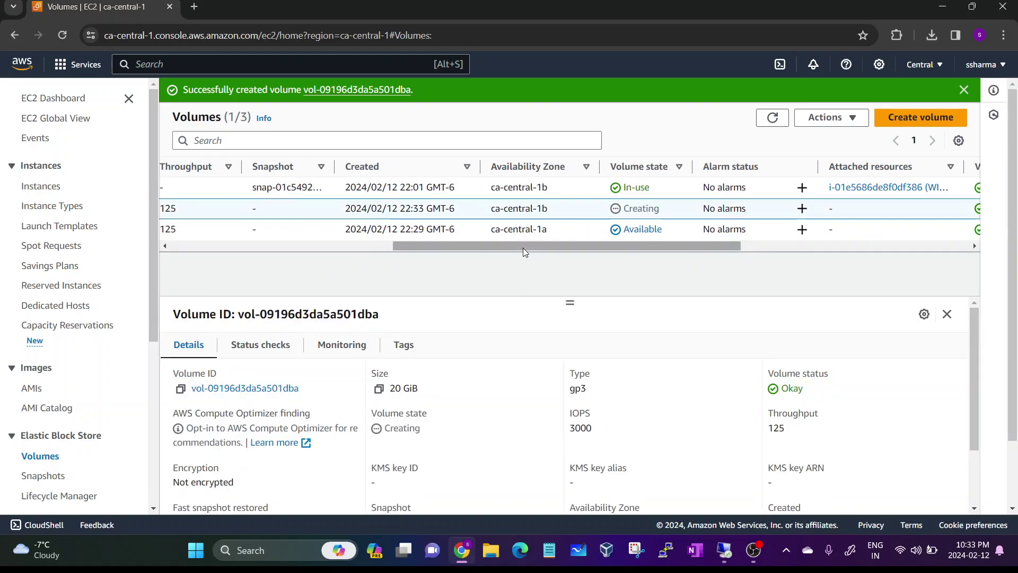
left_click_drag(523, 248, 466, 263)
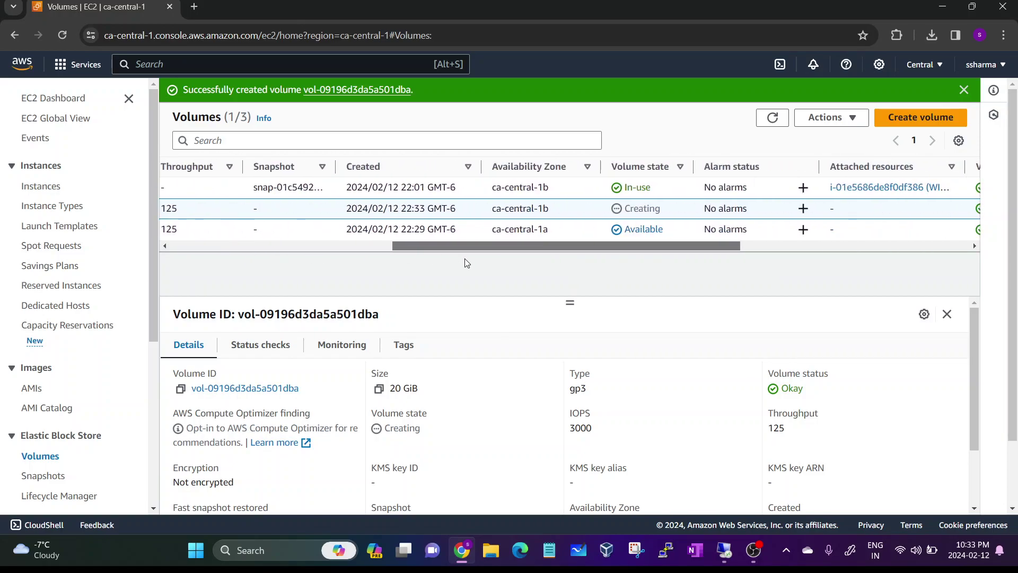
- Refresh the volumes list, start attaching the available 20 GiB volume, and choose the running WINDOWS SERVER instance i-01e5686de8f0df386
left_click(772, 118)
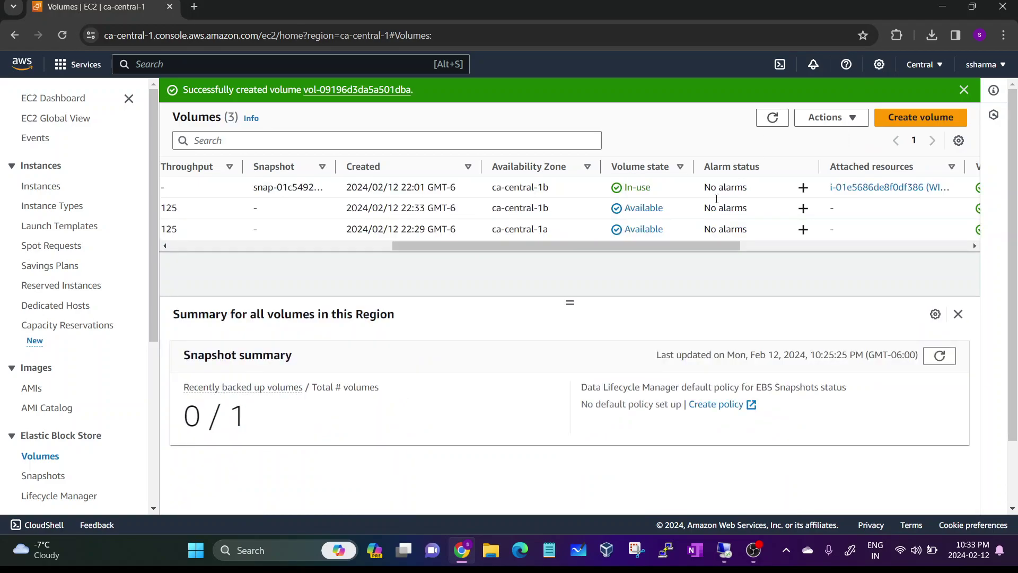
left_click_drag(664, 208, 618, 212)
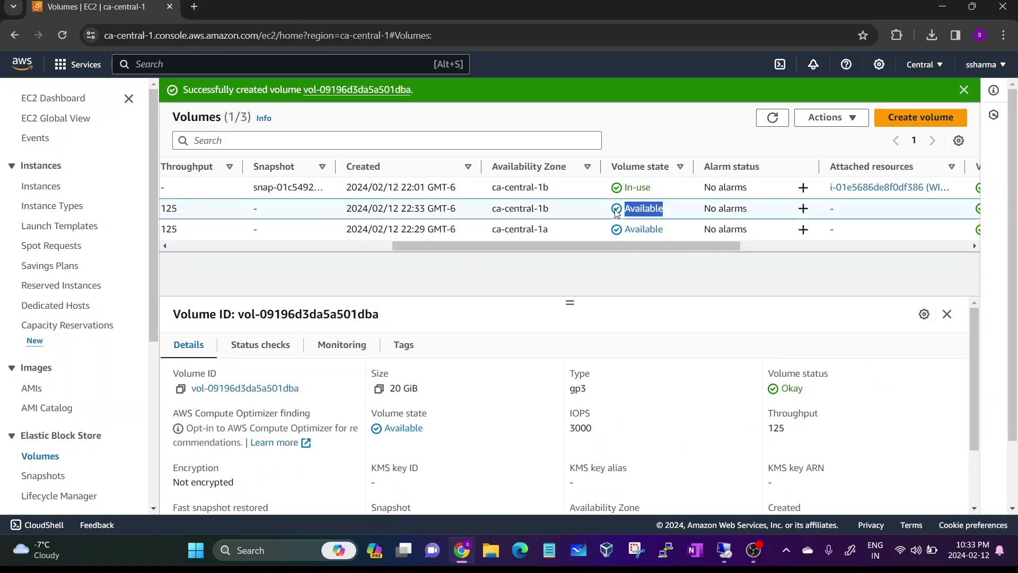
left_click(863, 117)
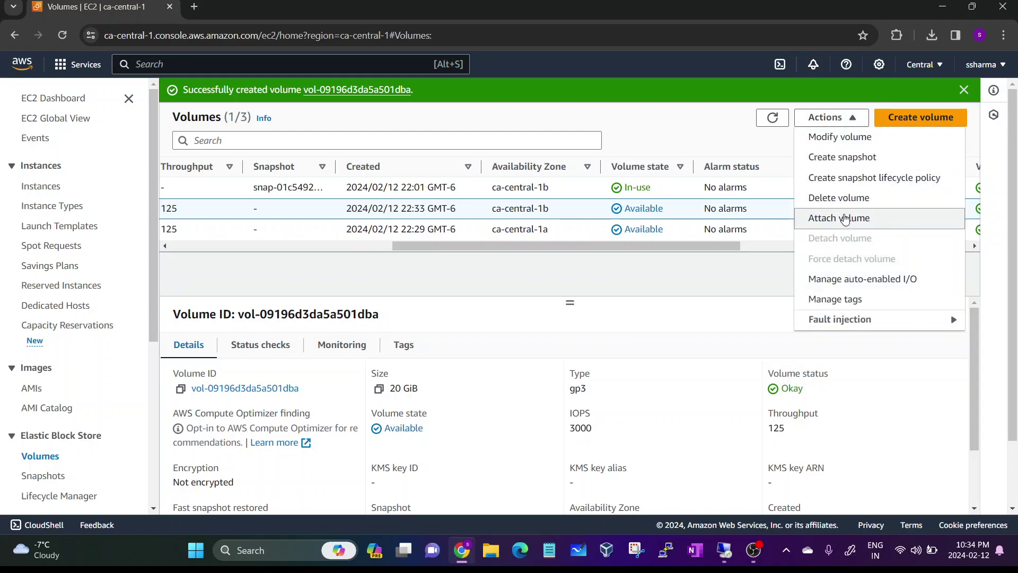
left_click(845, 217)
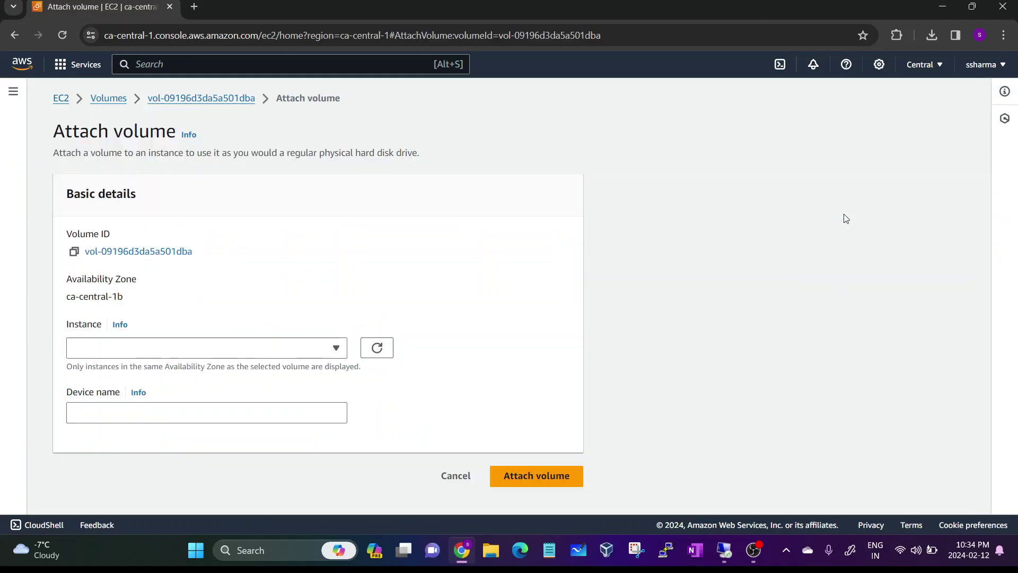
left_click(342, 350)
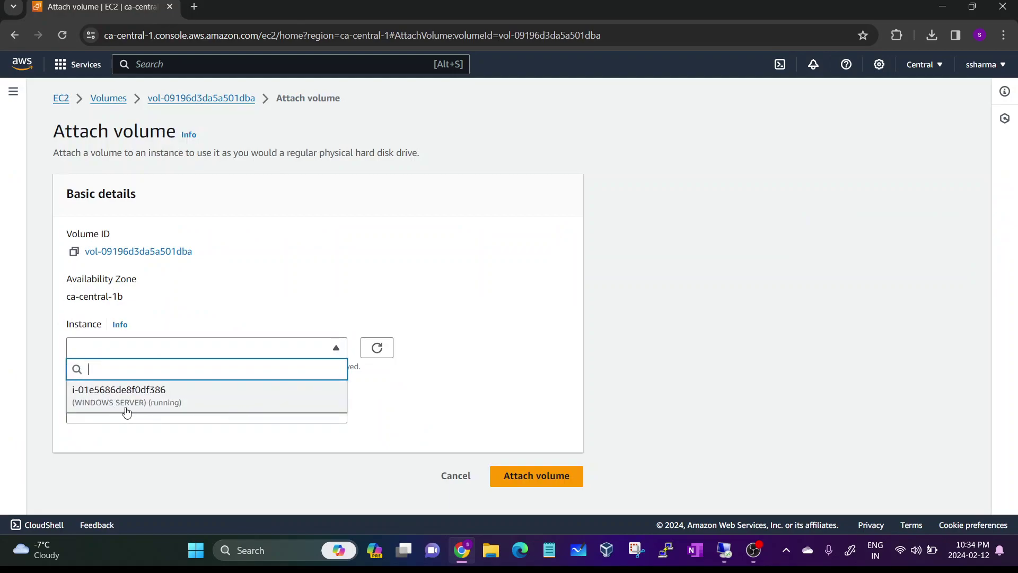
left_click(162, 404)
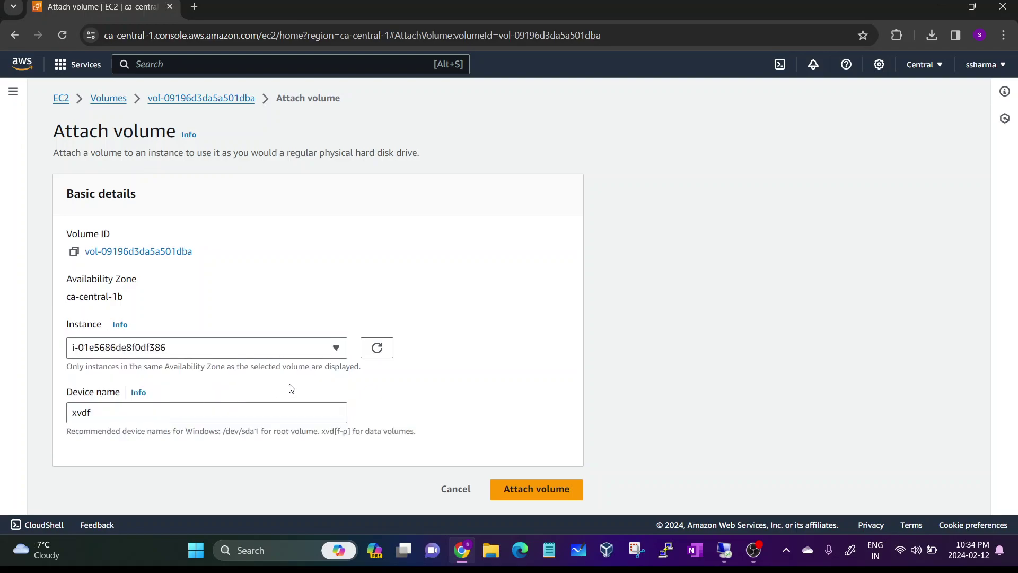
- Keep the device name xvdf and attach the volume to the instance
left_click(140, 417)
double_click(80, 412)
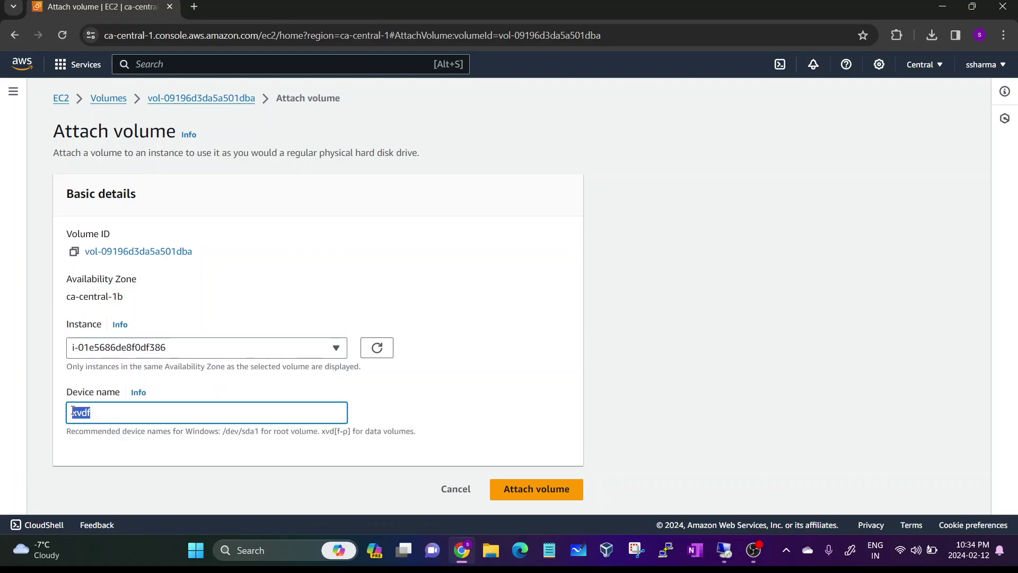
left_click(73, 411)
double_click(94, 414)
left_click(92, 418)
left_click_drag(106, 418, 72, 413)
left_click(72, 412)
left_click_drag(118, 416, 71, 416)
left_click(374, 476)
left_click(535, 486)
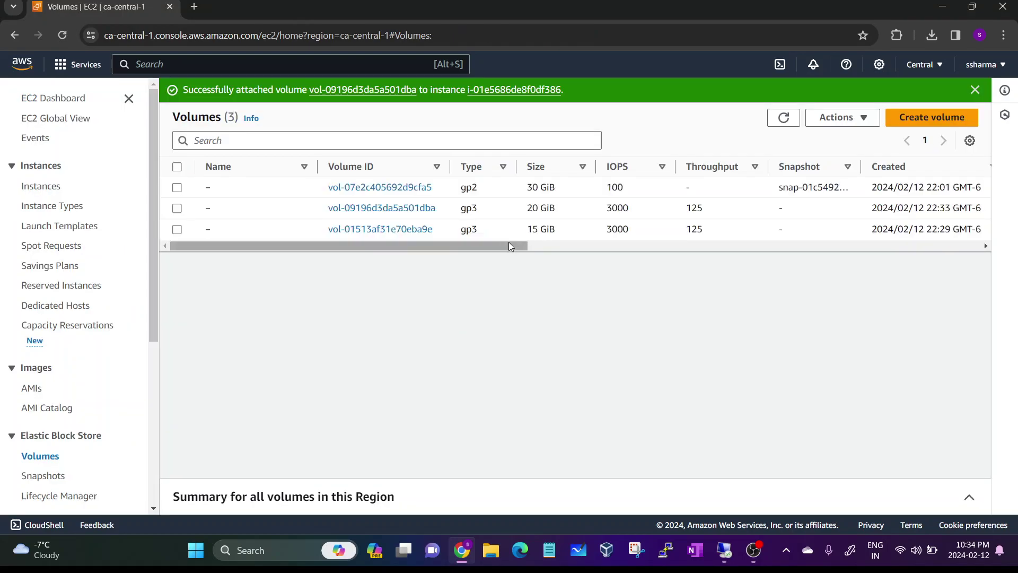
- Check the volume state of the attached 20 GiB volume in the volumes list
left_click_drag(505, 246, 684, 249)
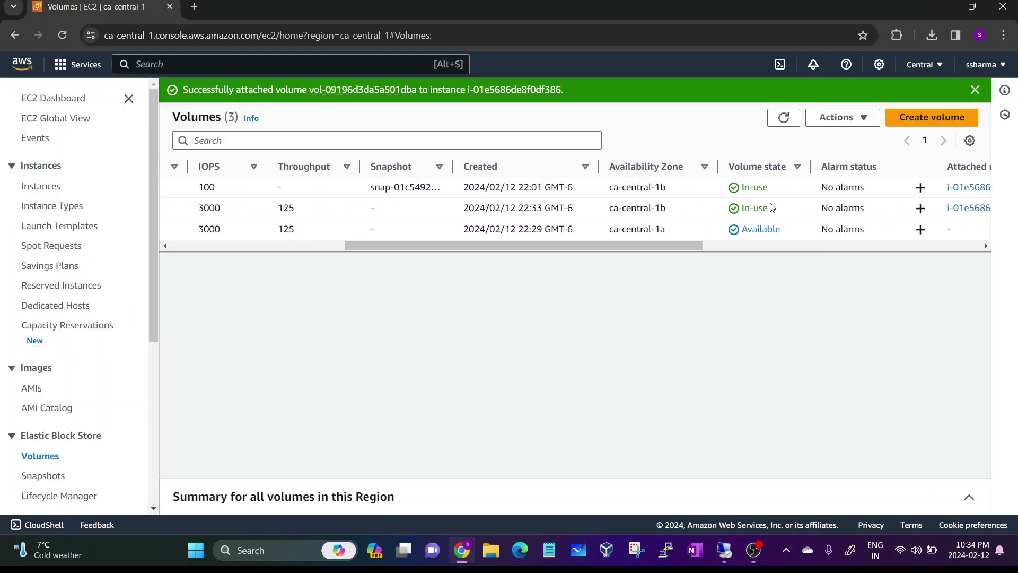
left_click(736, 209)
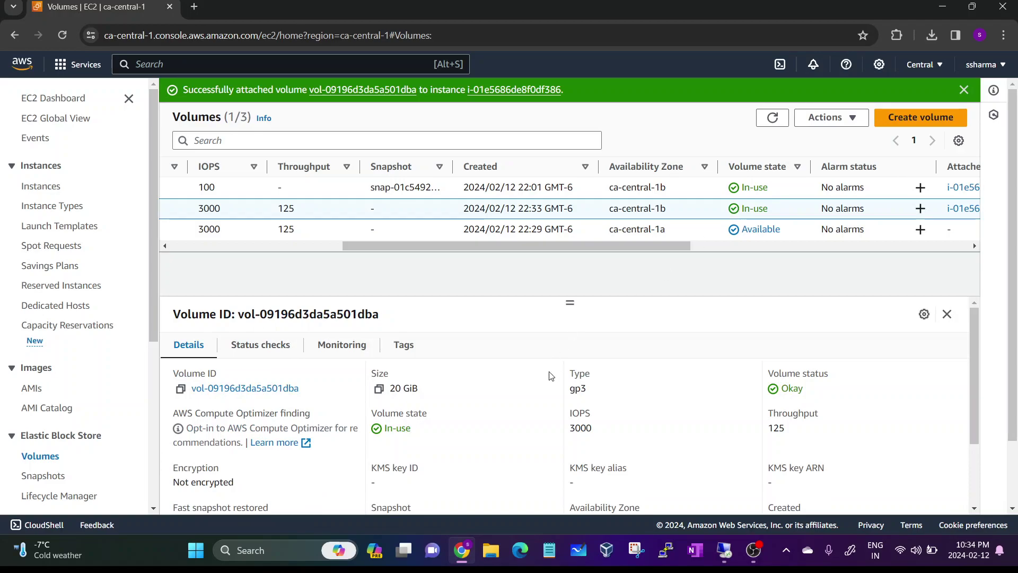
- Switch to the Windows Server remote desktop session and bring the 20 GB Disk 1 online in Disk Management
left_click(717, 552)
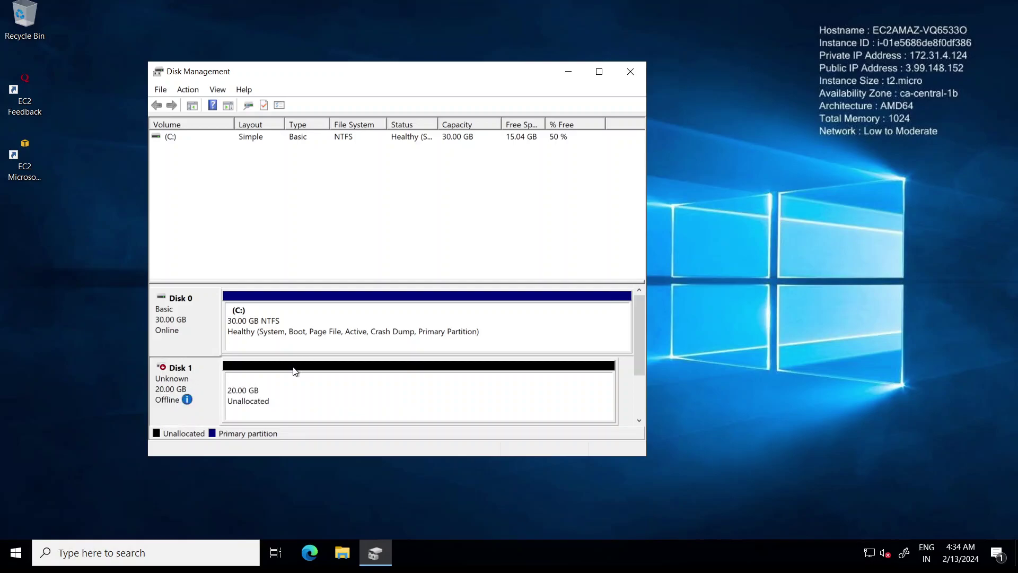
right_click(185, 382)
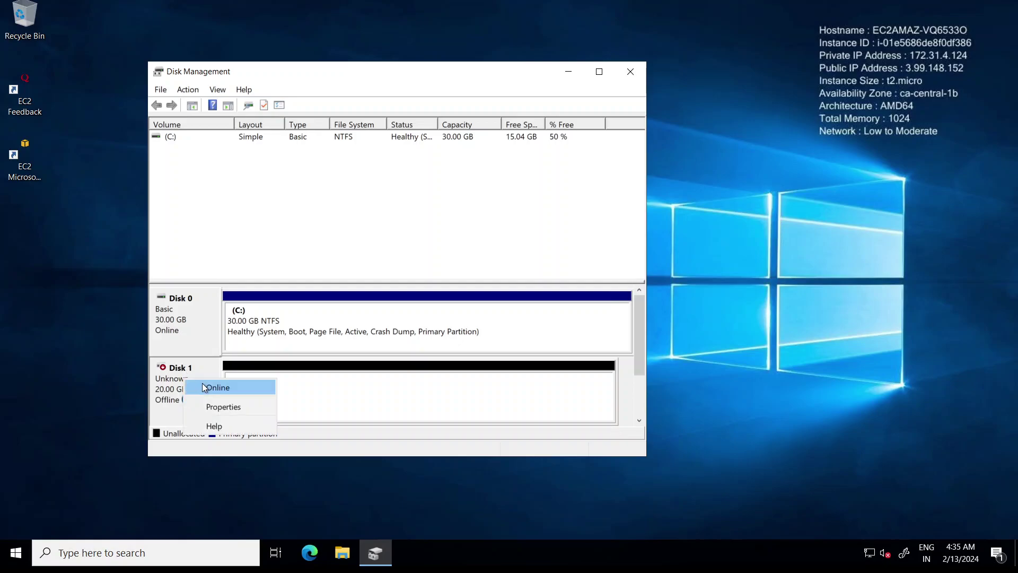
left_click(208, 387)
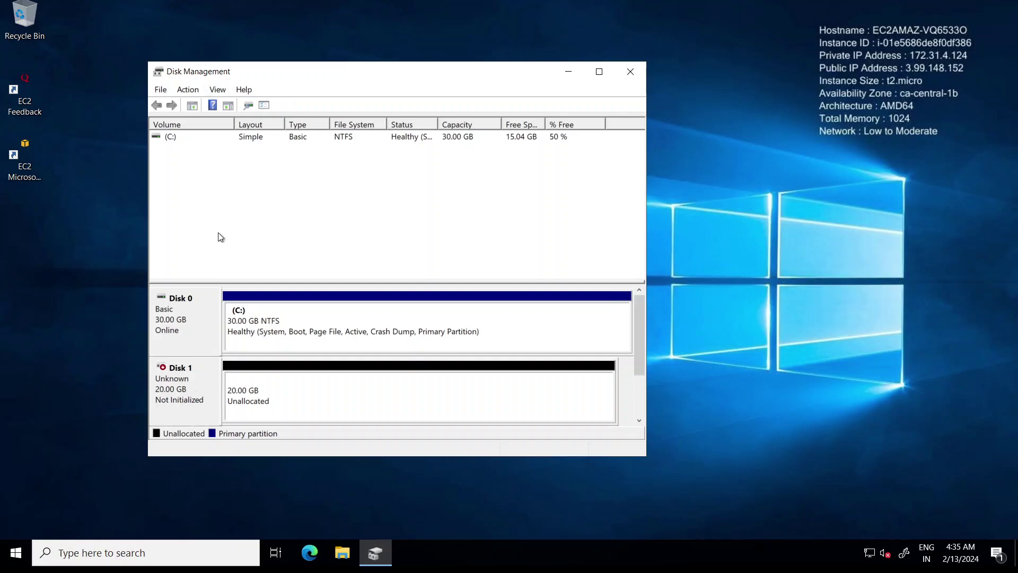
left_click(271, 390)
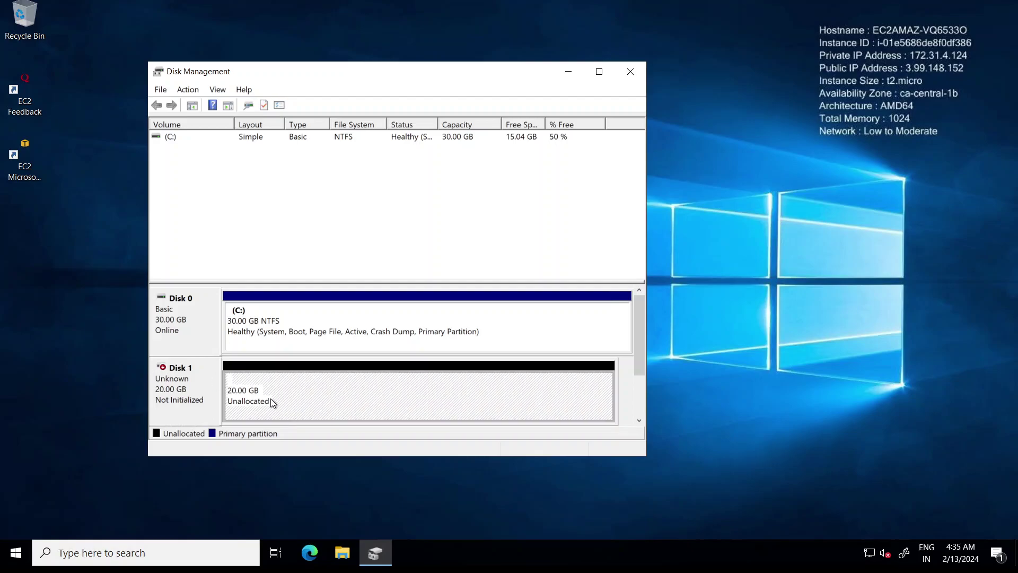
right_click(272, 402)
left_click(272, 404)
- Reopen Disk Management and initialize Disk 1 with the GPT (GUID Partition Table) partition style
left_click(630, 72)
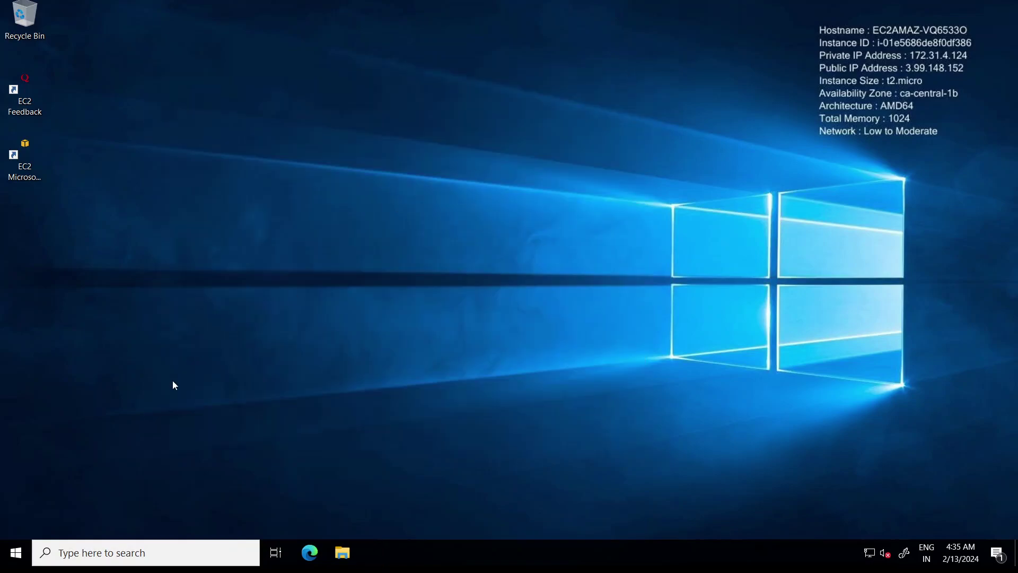
right_click(15, 561)
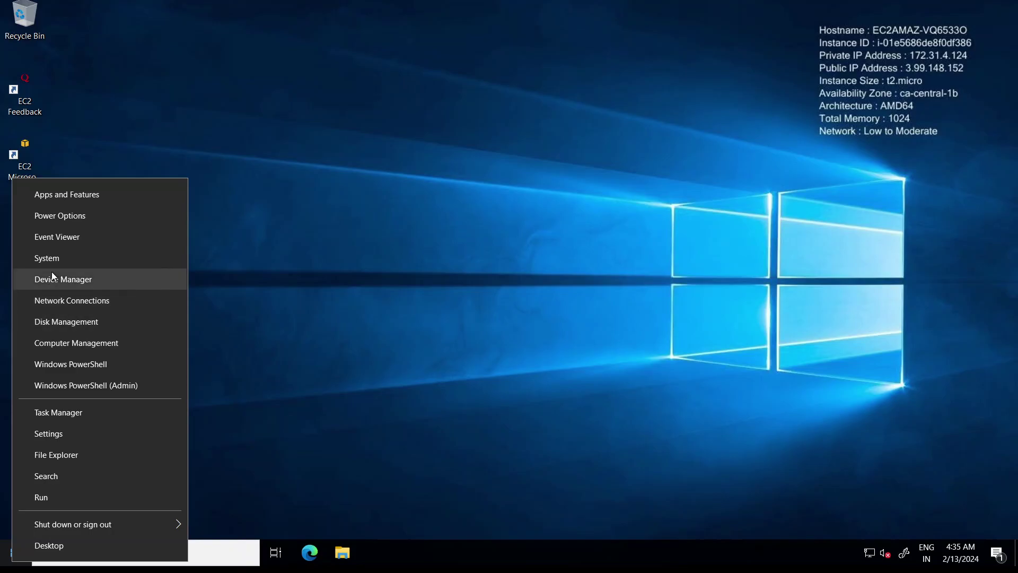
left_click(62, 327)
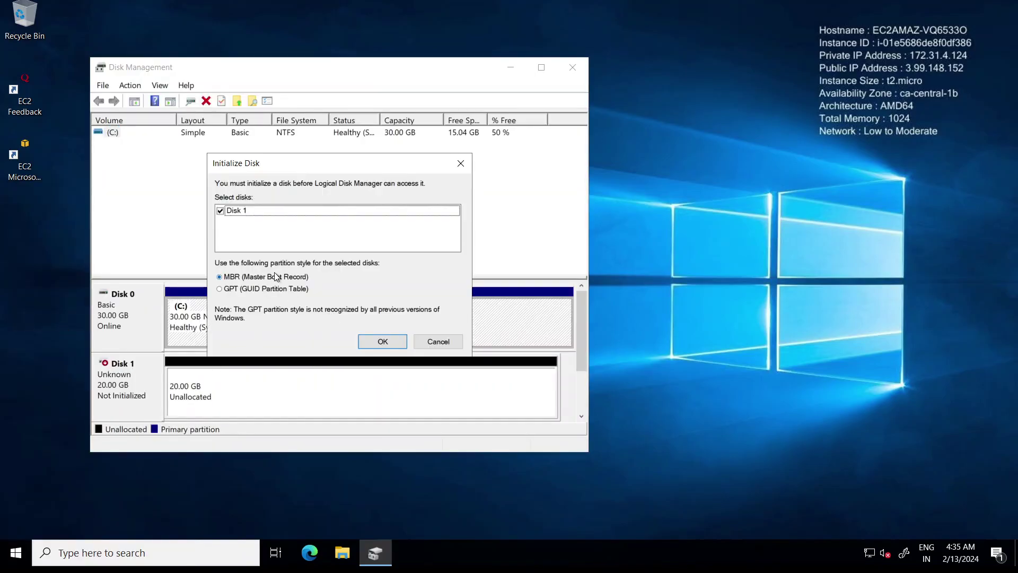
left_click_drag(248, 169, 260, 169)
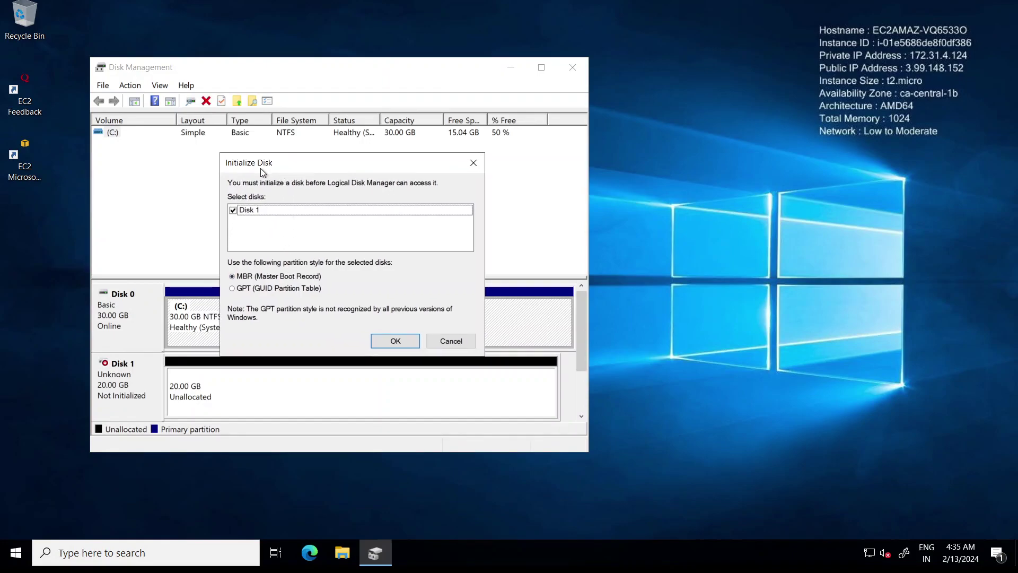
left_click(253, 290)
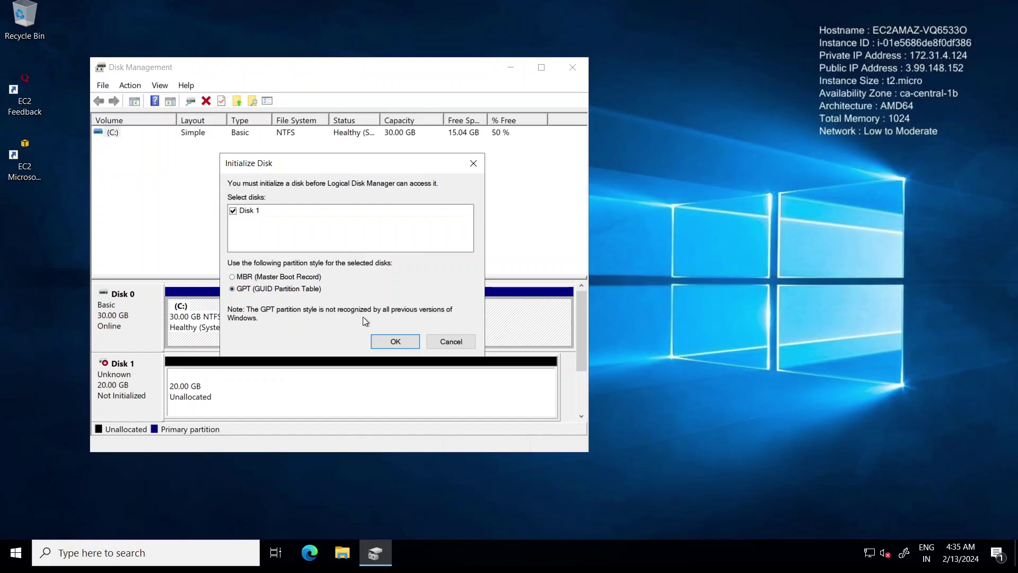
left_click(393, 343)
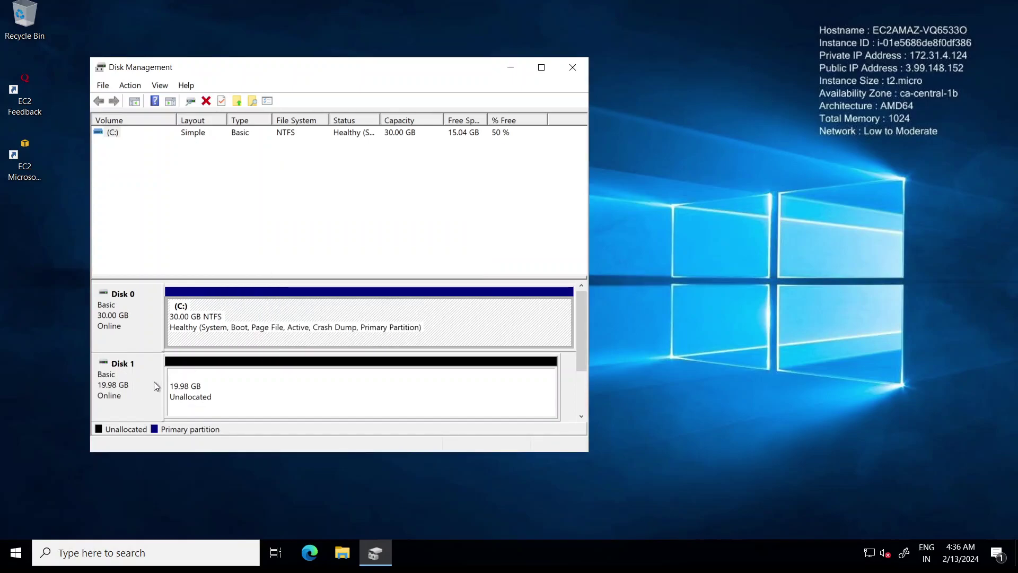
- Start a new simple volume in Disk 1's unallocated space with the full size of 20462 MB and drive letter D
left_click(116, 385)
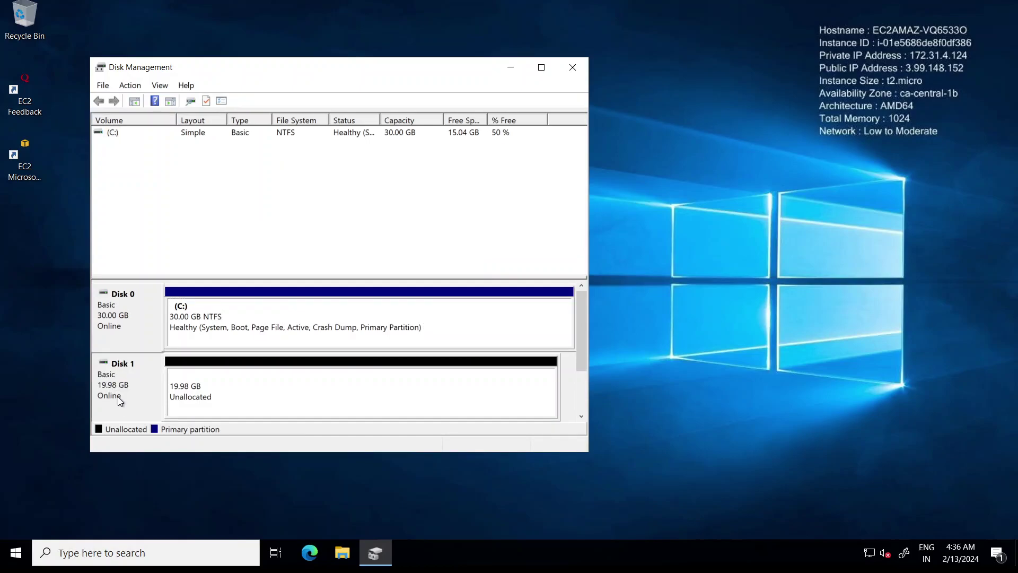
left_click(248, 377)
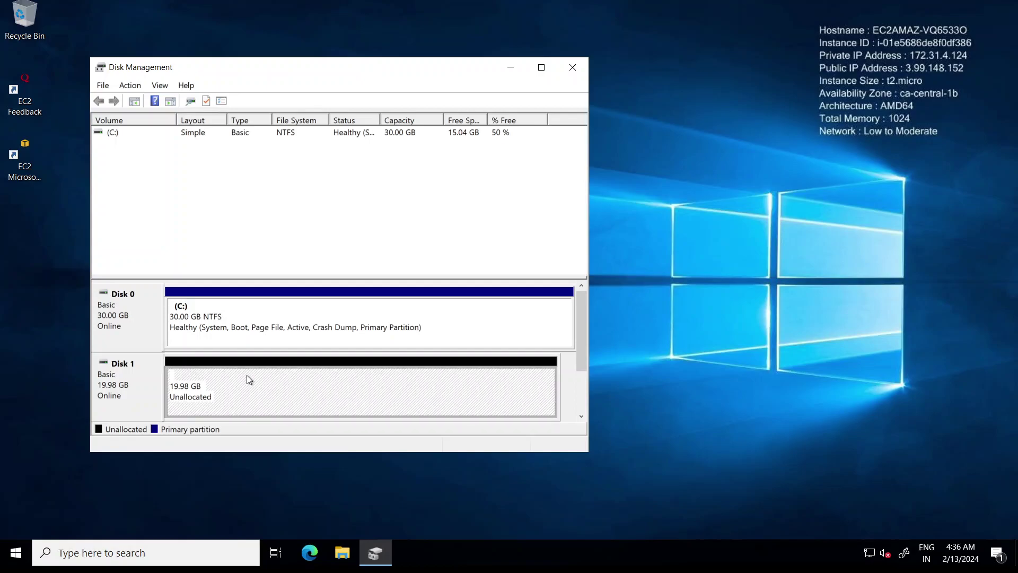
right_click(246, 376)
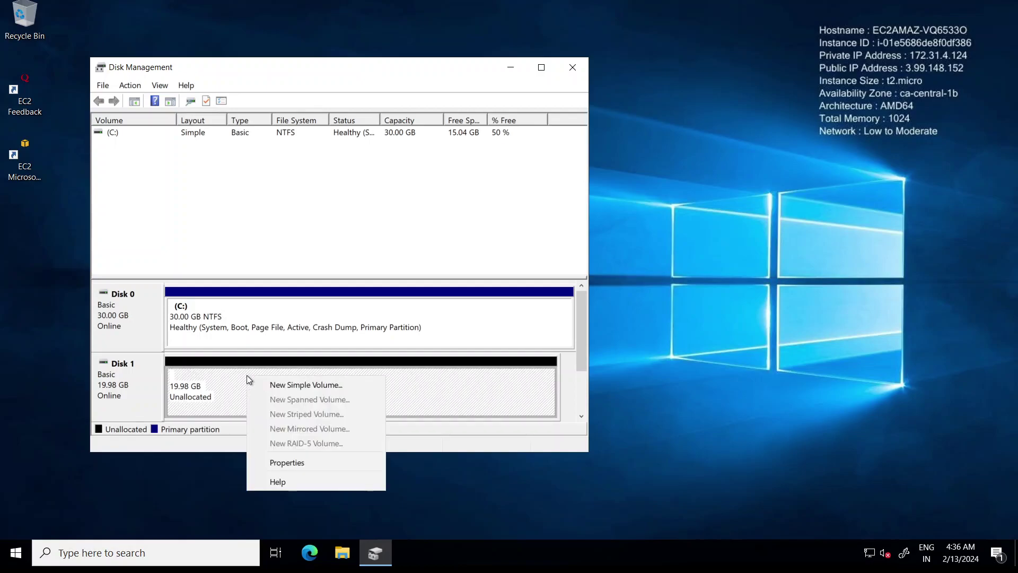
left_click(274, 386)
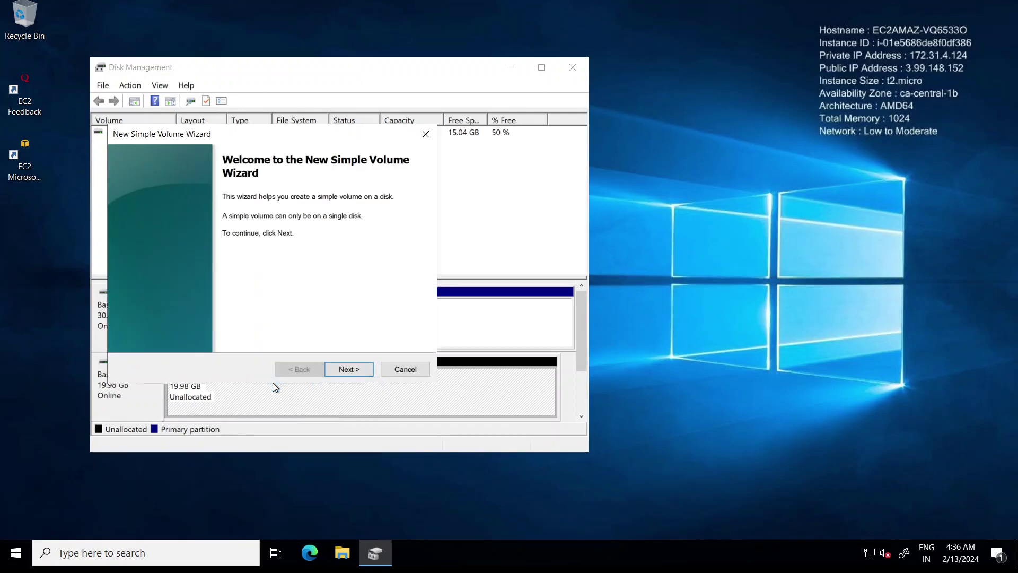
left_click(347, 370)
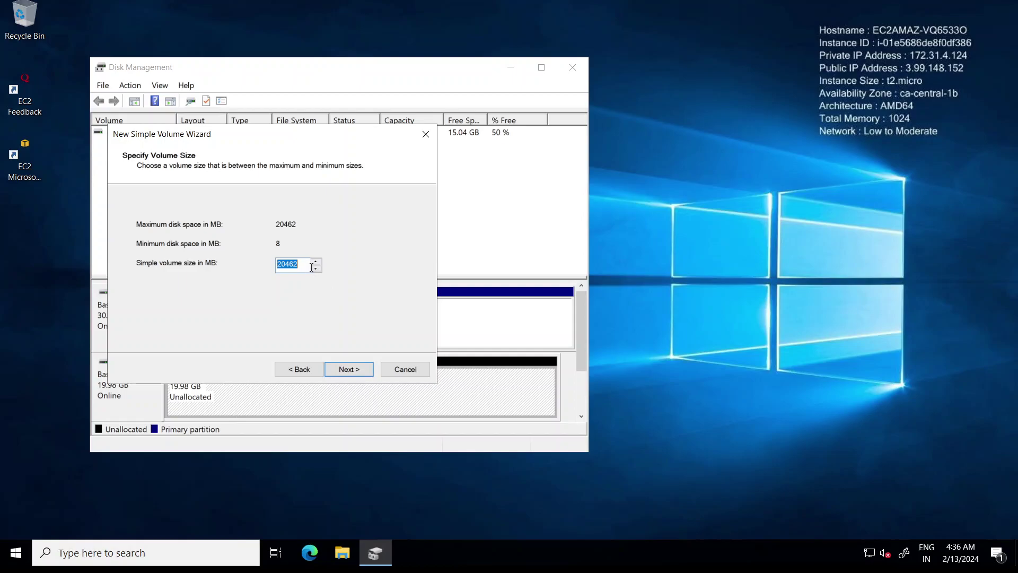
left_click(348, 368)
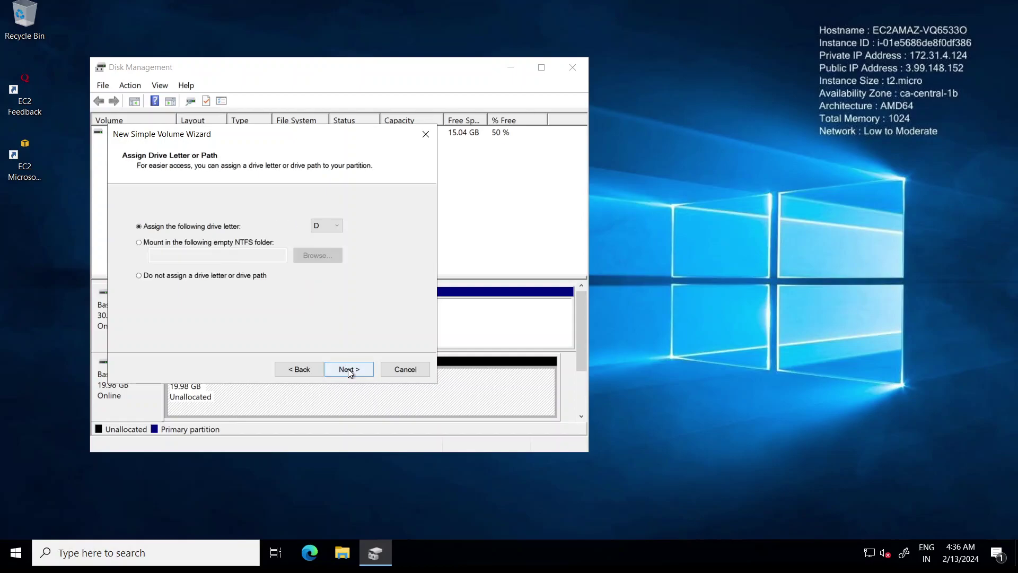
left_click(323, 227)
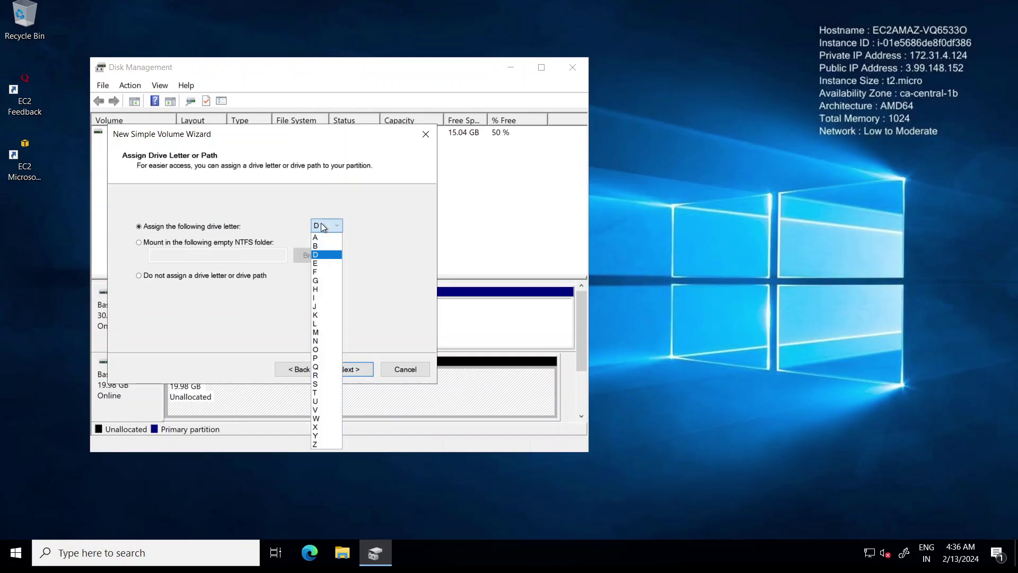
left_click(323, 258)
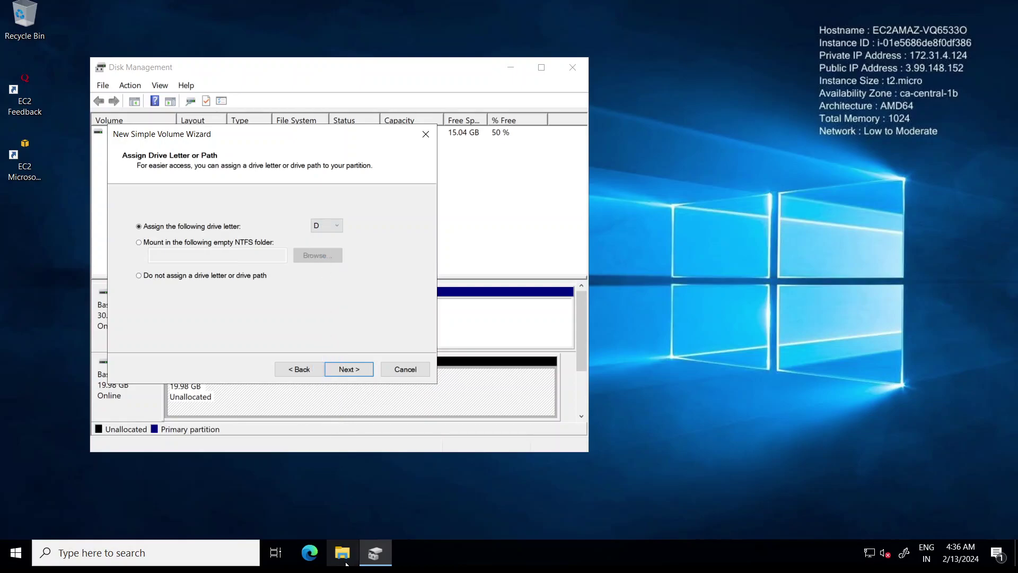
- Check which drives File Explorer lists under This PC, and minimize its window
left_click(345, 561)
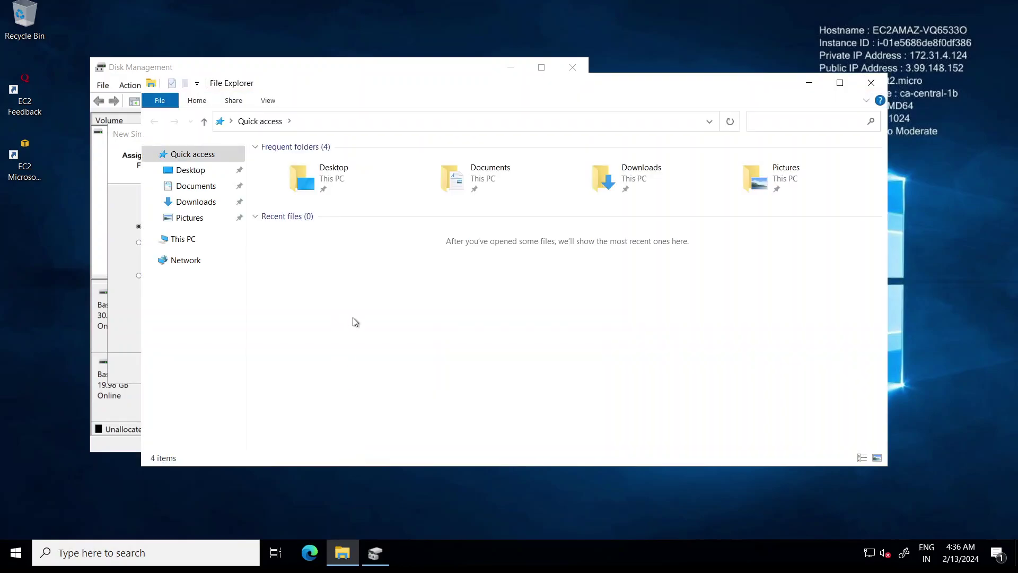
left_click(194, 242)
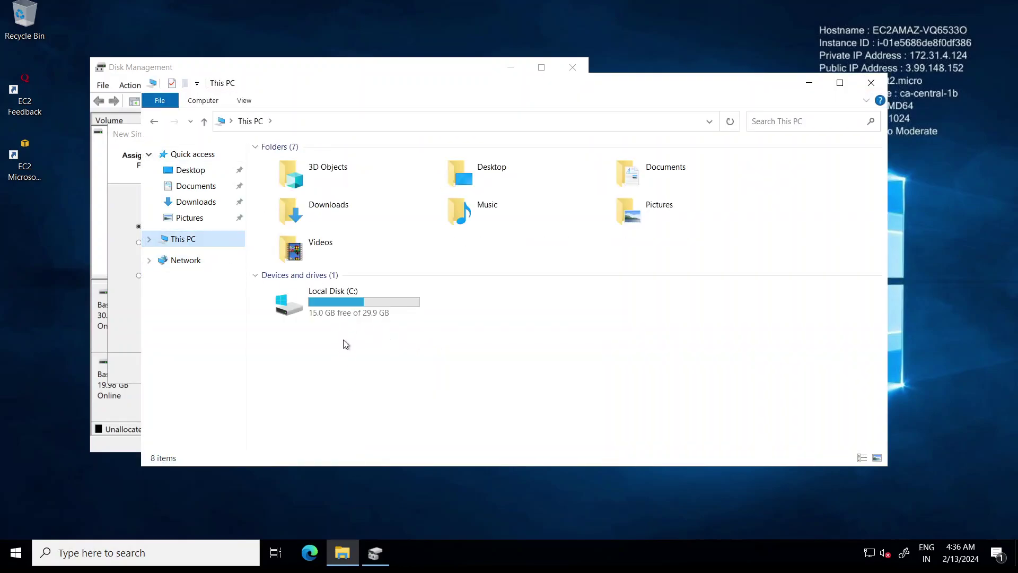
left_click(375, 305)
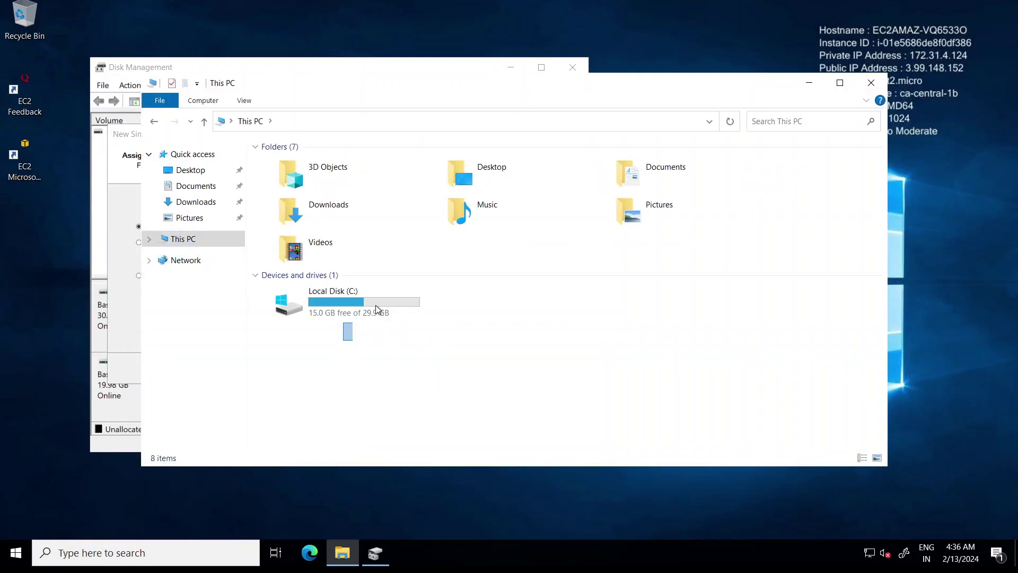
left_click(812, 83)
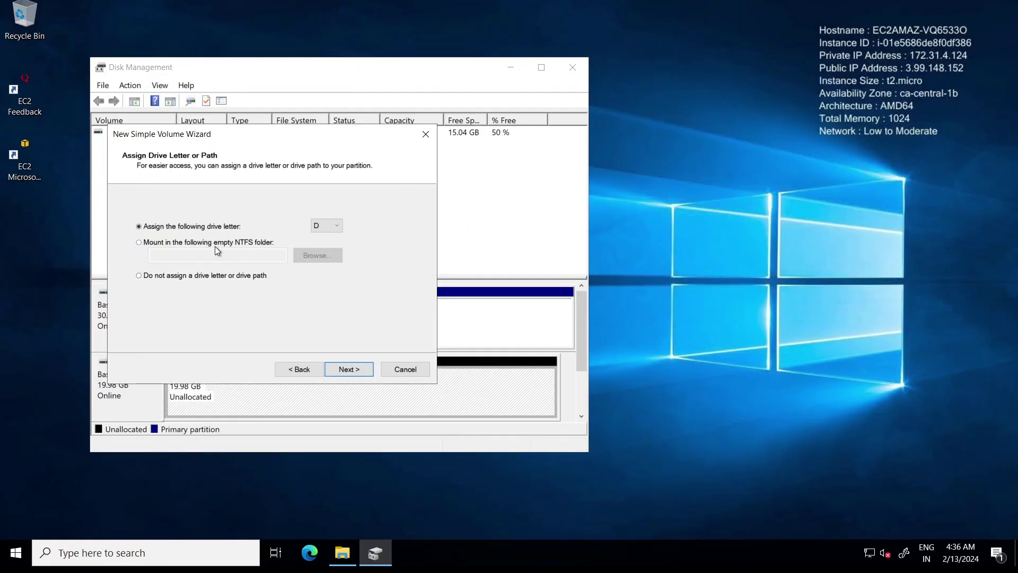
- Confirm drive letter D for the new volume and continue to its format settings
left_click(323, 227)
left_click(260, 300)
left_click(356, 374)
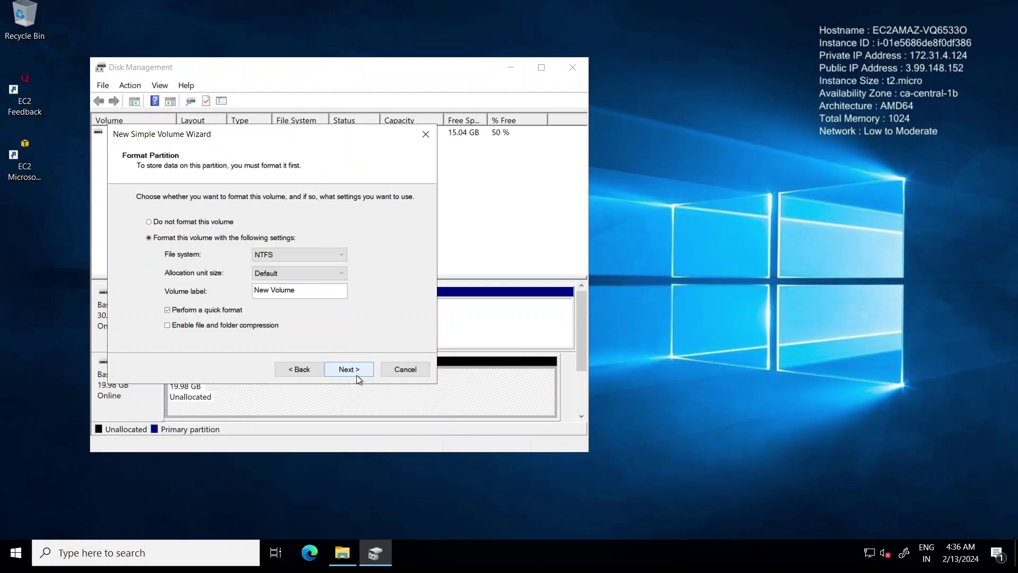
- Format the new volume on Disk 1 as NTFS with the volume label DATA and finish creating it
left_click(275, 254)
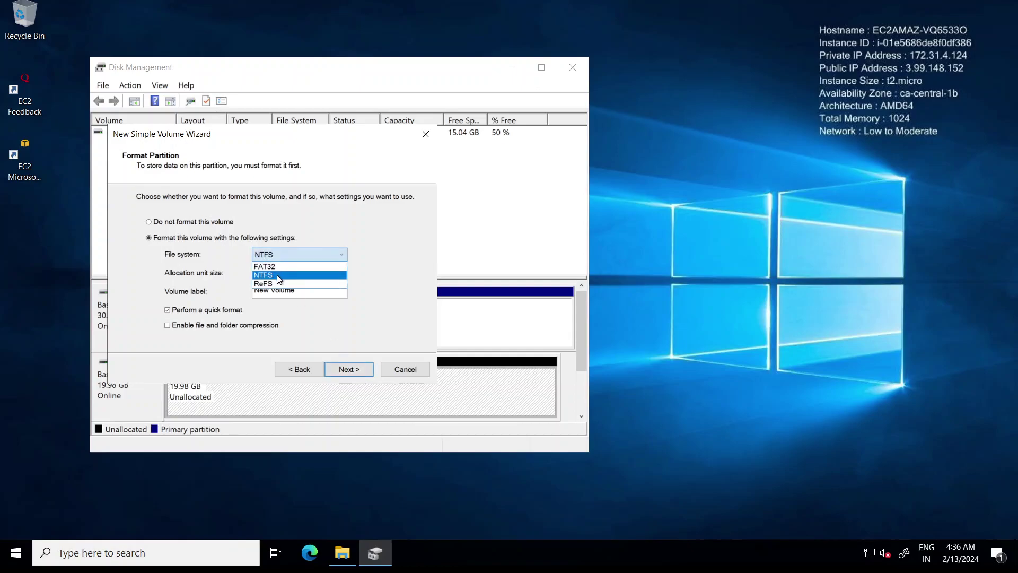
left_click(277, 275)
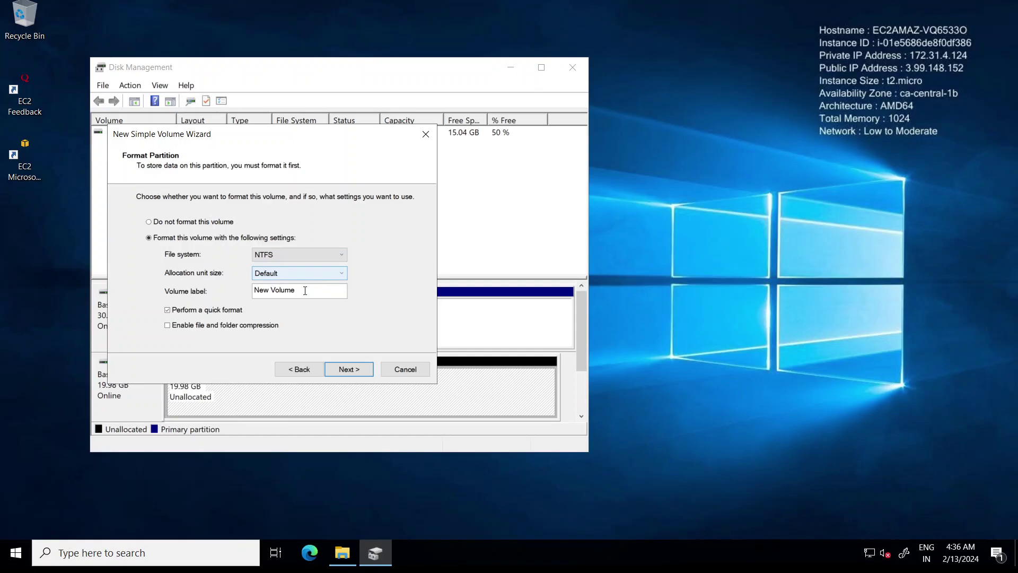
left_click(305, 290)
left_click_drag(304, 291, 248, 290)
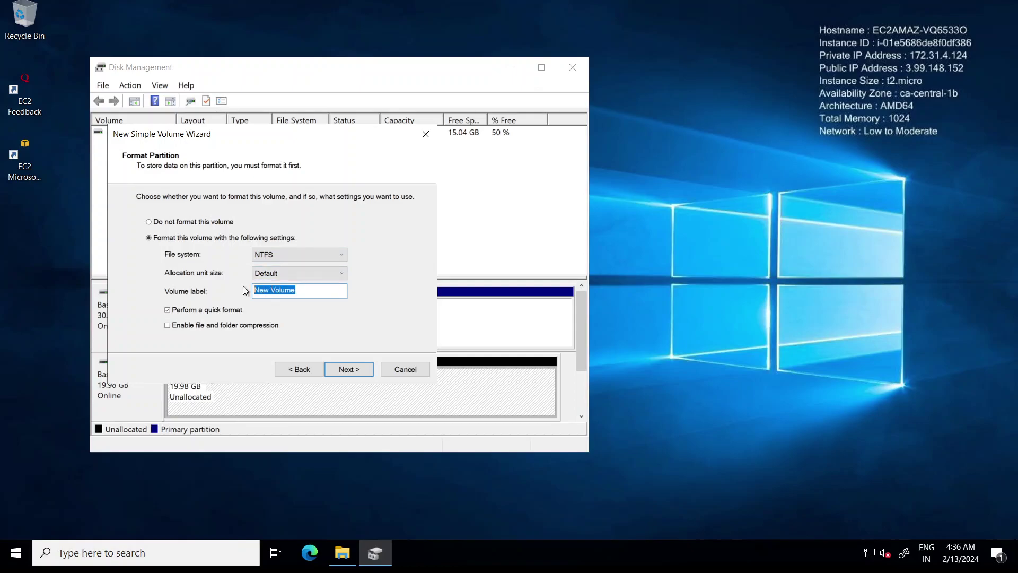
type("DTA")
key("BackSpace")
key("BackSpace")
type("ATA")
left_click(349, 369)
left_click(353, 368)
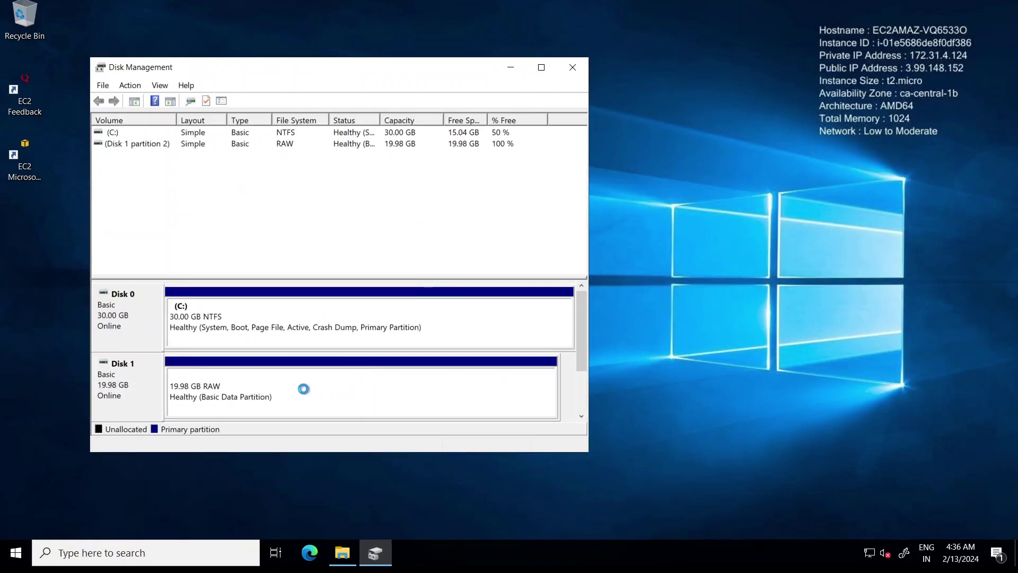
left_click(248, 405)
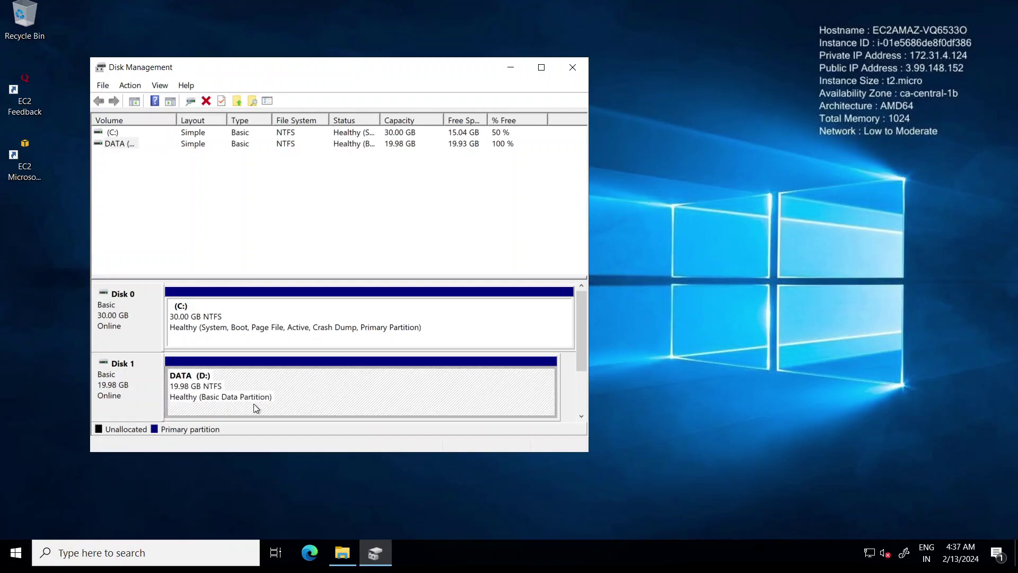
- Open the DATA (D:) drive from This PC in File Explorer to check its contents
left_click(347, 553)
double_click(506, 316)
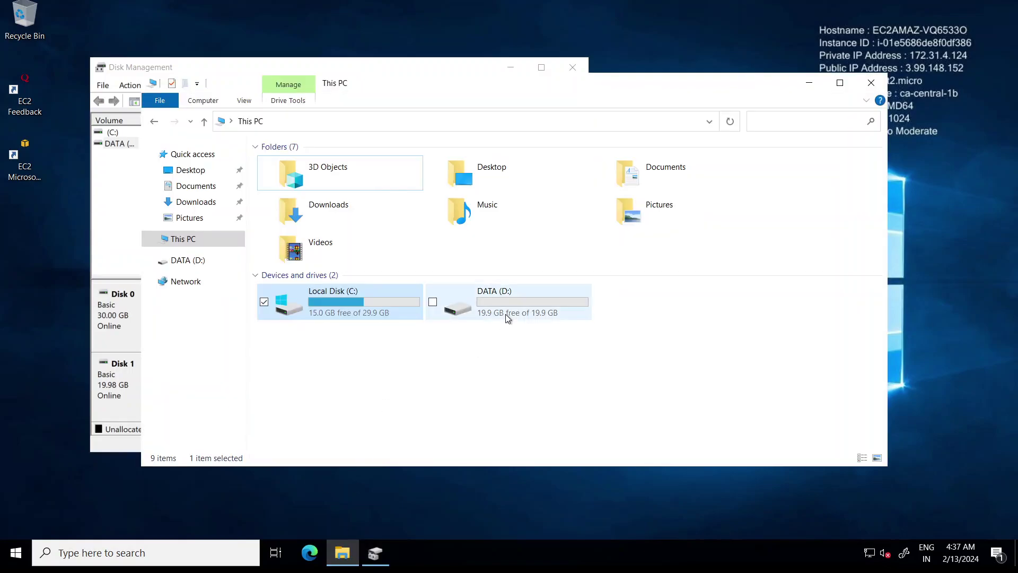
right_click(413, 271)
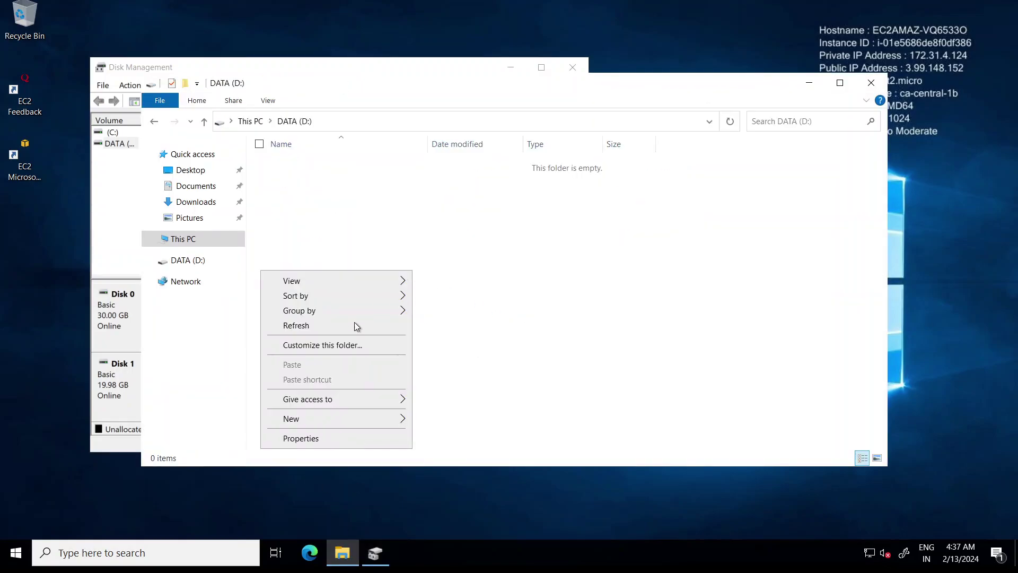
left_click(540, 283)
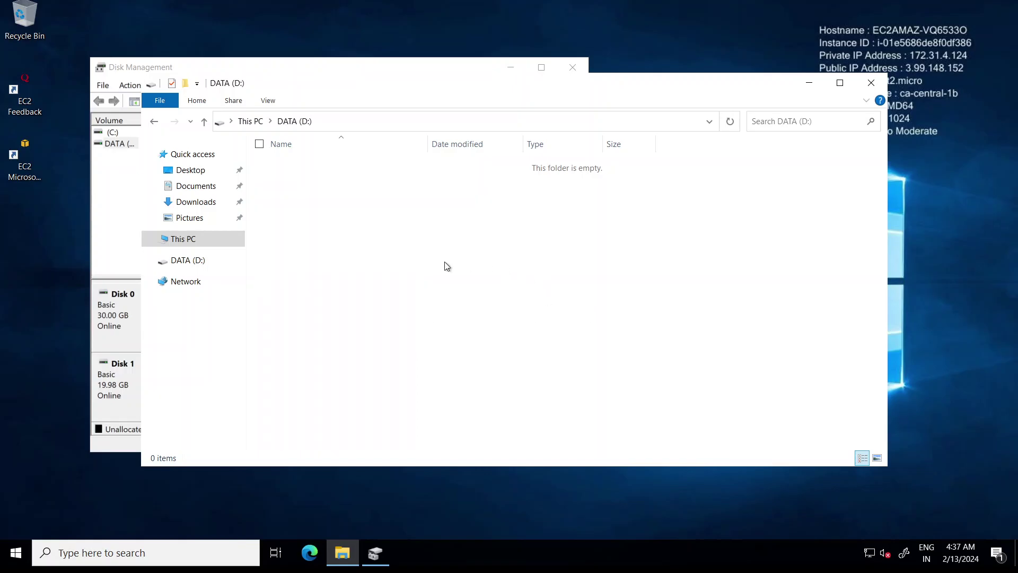
- Close File Explorer and Disk Management, and switch from the remote desktop to the AWS console's Volumes page
left_click(870, 83)
left_click(572, 69)
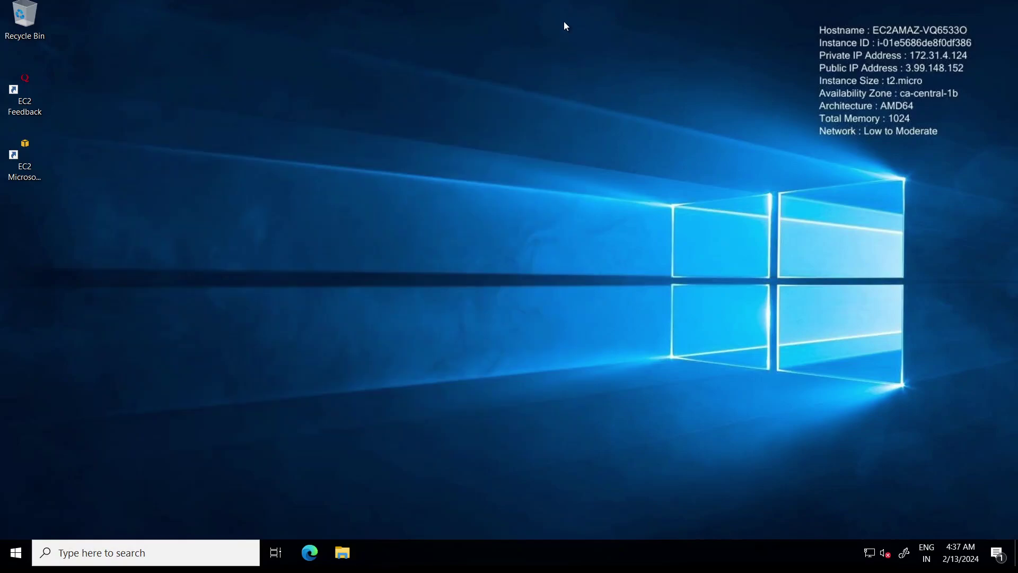
left_click(664, 5)
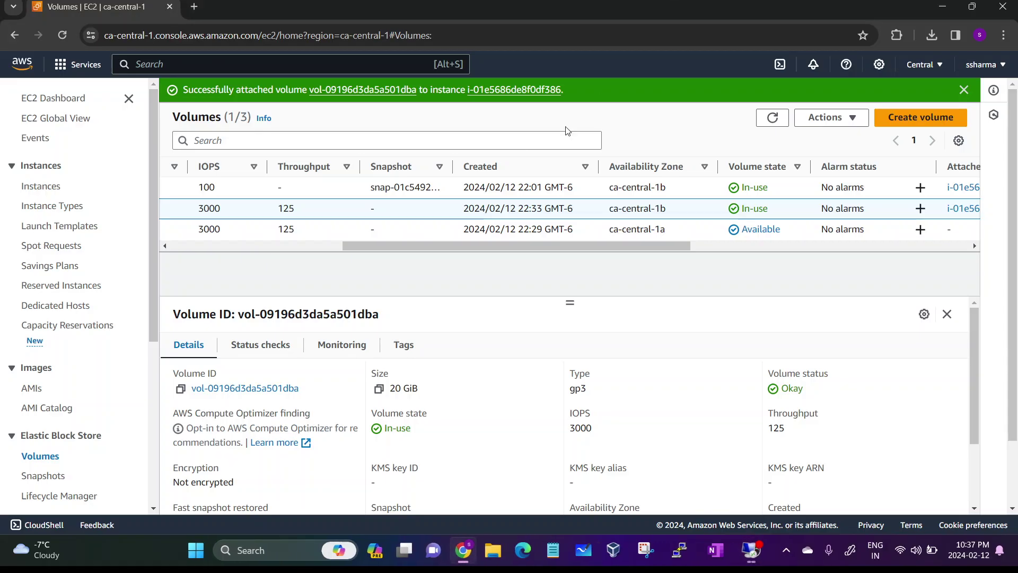
- Review the actions available for the selected 20 GiB gp3 volume without choosing any
scroll(276, 221, "left", 5)
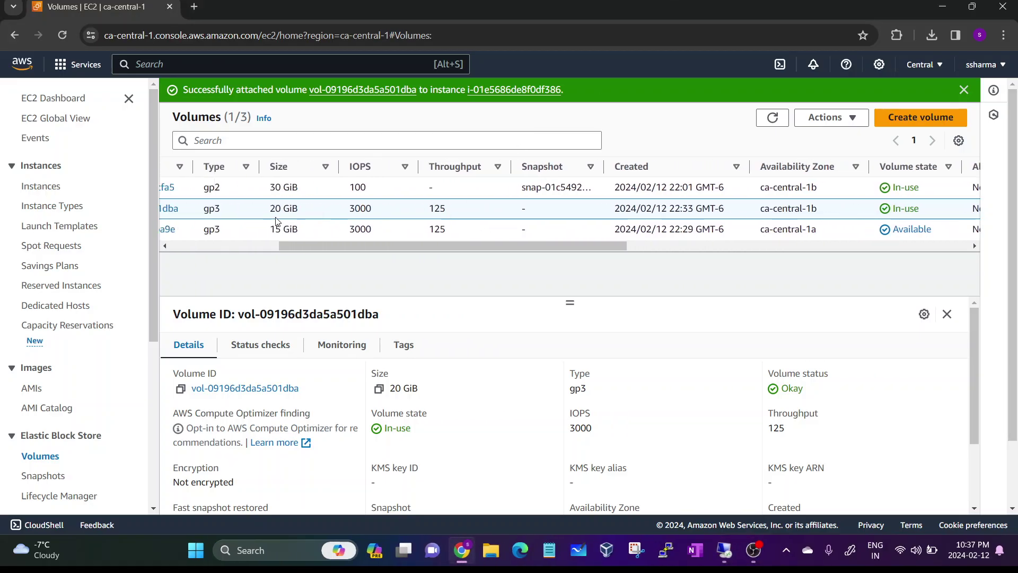
scroll(276, 222, "left", 5)
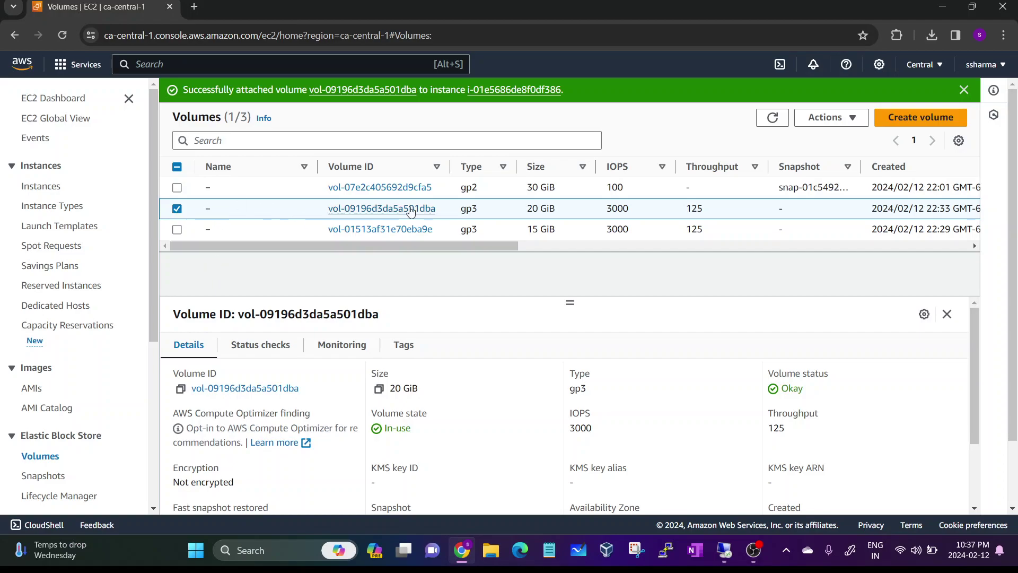
left_click(848, 121)
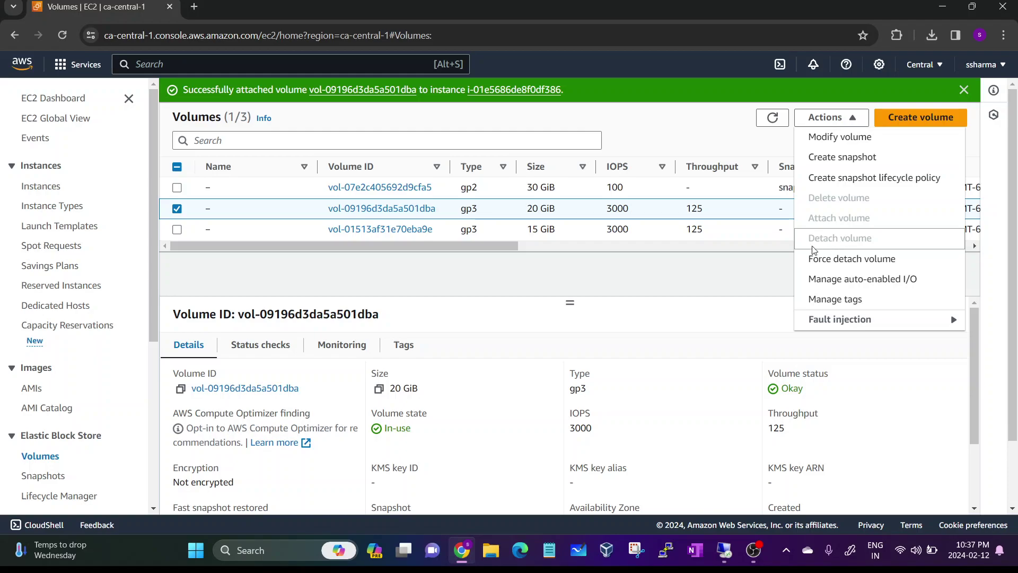
left_click(511, 292)
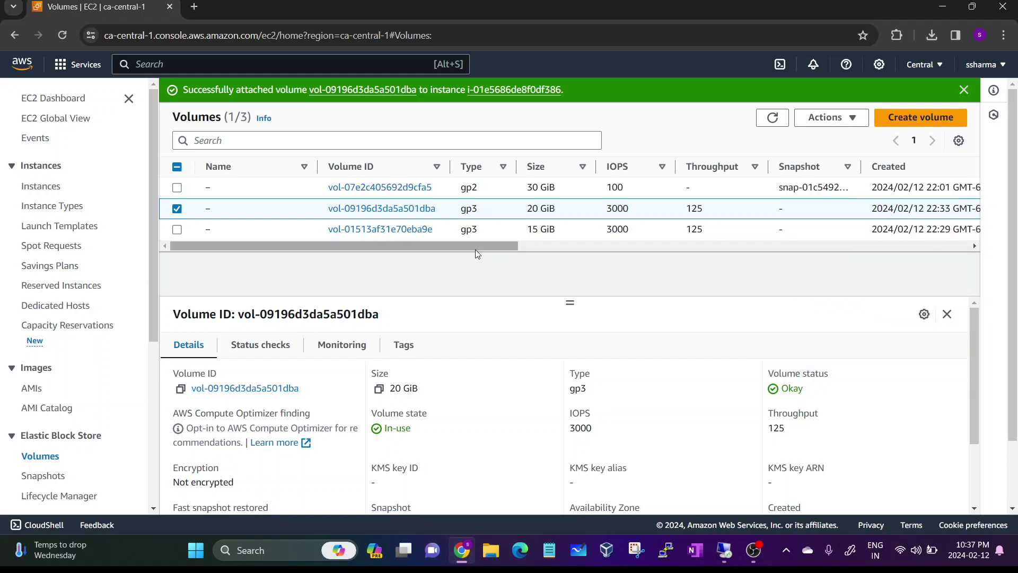
- Compare the listed volumes' type, size, availability zone and volume state, focusing on the 20 GiB volume
left_click_drag(480, 252, 649, 260)
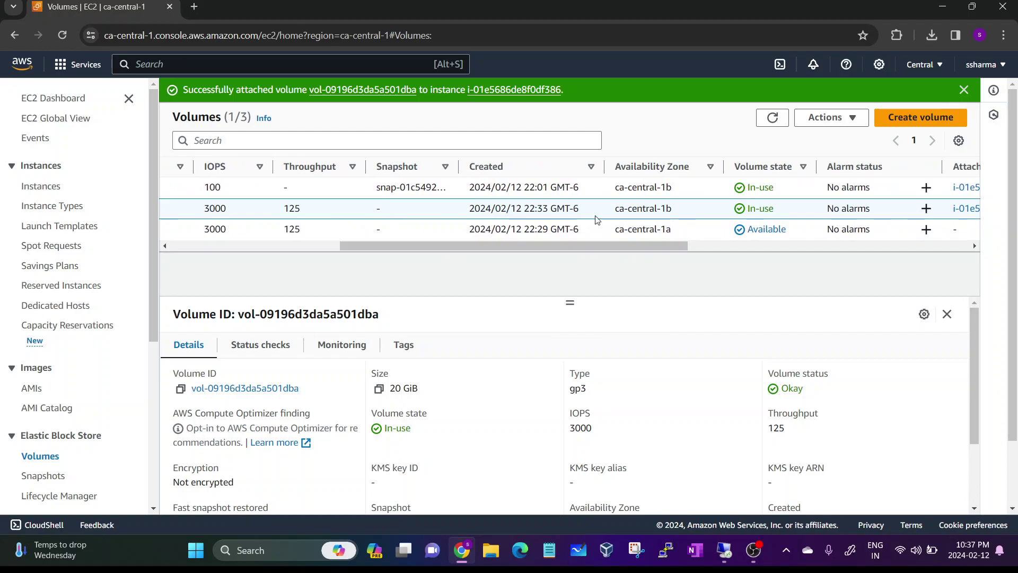
left_click_drag(531, 248, 382, 257)
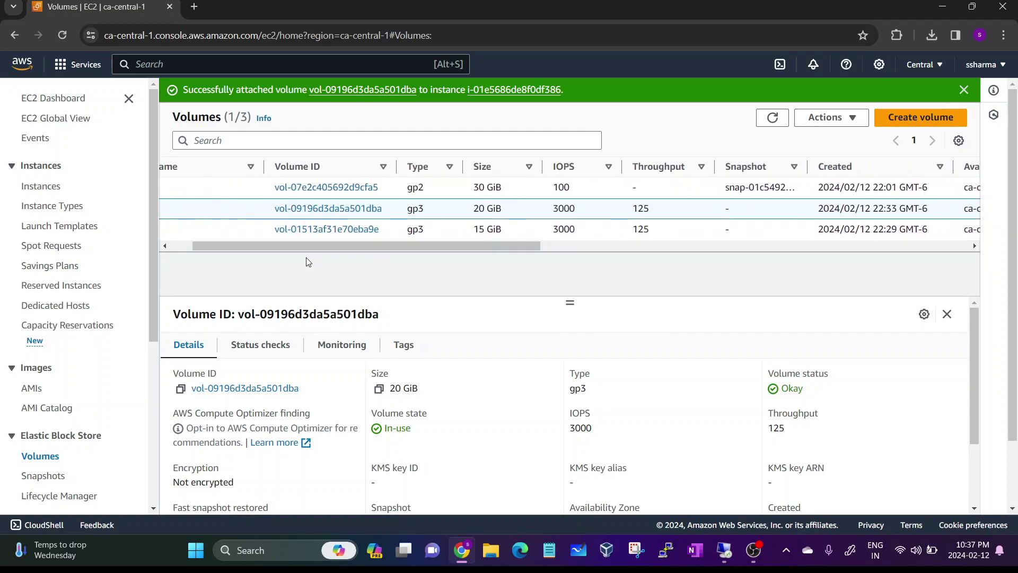
left_click_drag(310, 258, 287, 258)
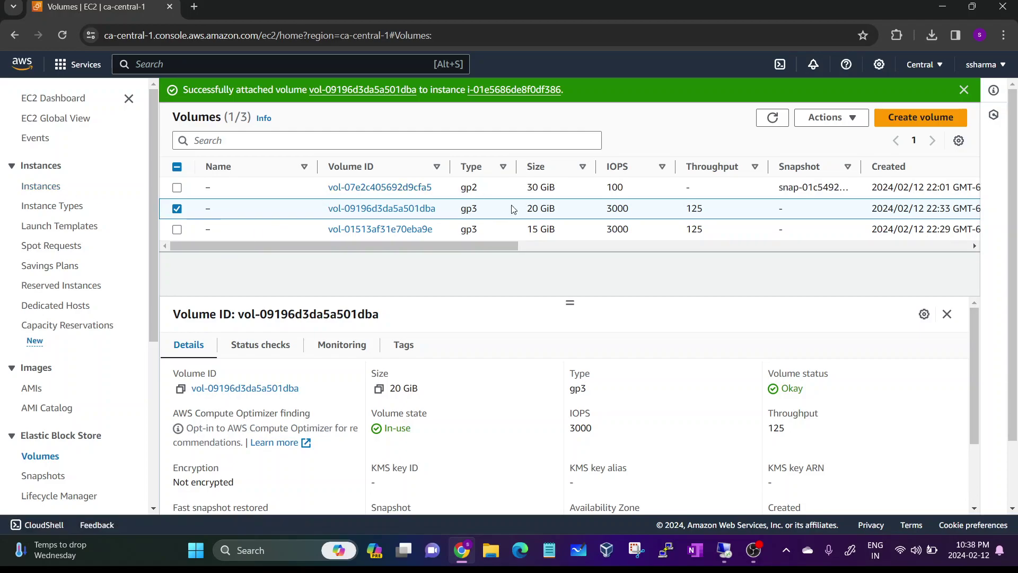
double_click(533, 207)
left_click_drag(550, 206, 577, 209)
left_click_drag(473, 247, 593, 256)
left_click(595, 260)
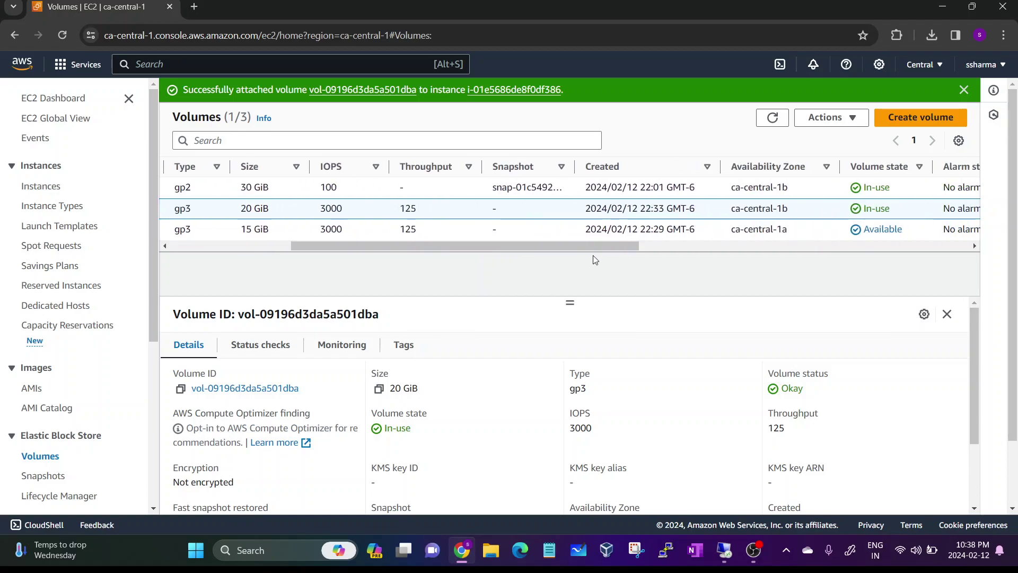